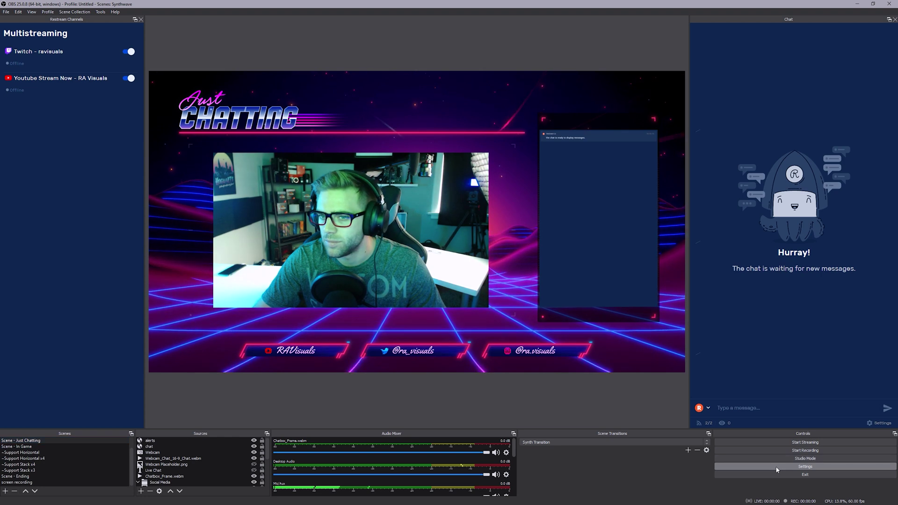
Review the Stream, Output, Audio, Video, Hotkeys, Advanced and General settings pages, and close the settings
left_click(777, 469)
left_click_drag(412, 127, 649, 109)
left_click(539, 140)
left_click(537, 159)
left_click(536, 172)
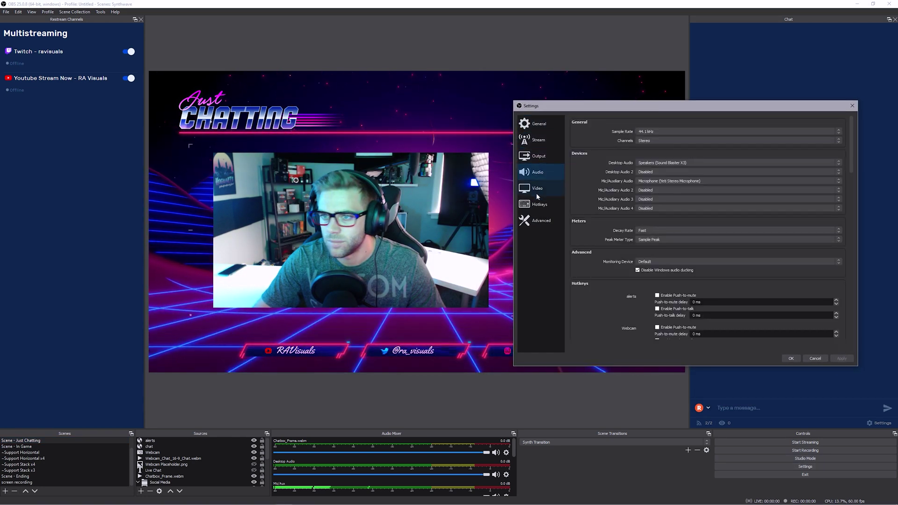
left_click(536, 193)
left_click(538, 204)
left_click(540, 220)
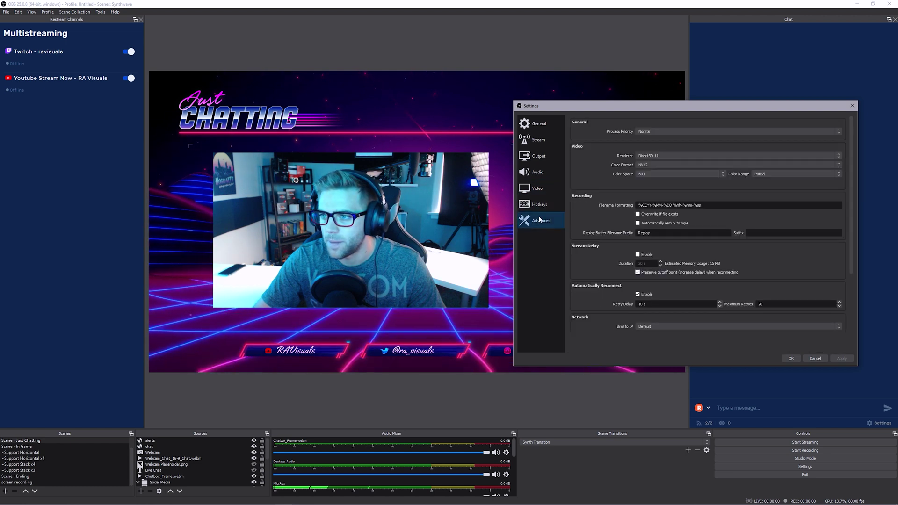
left_click(538, 124)
left_click(549, 155)
left_click(542, 140)
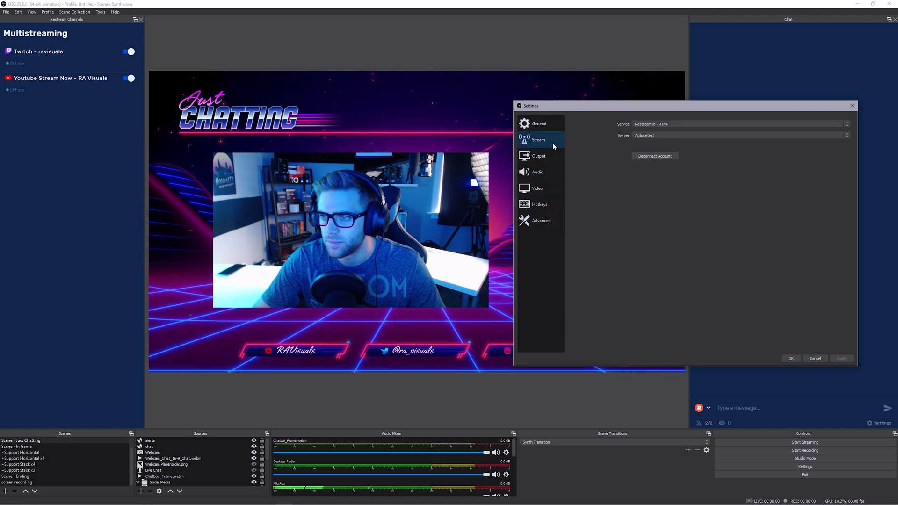
left_click(854, 108)
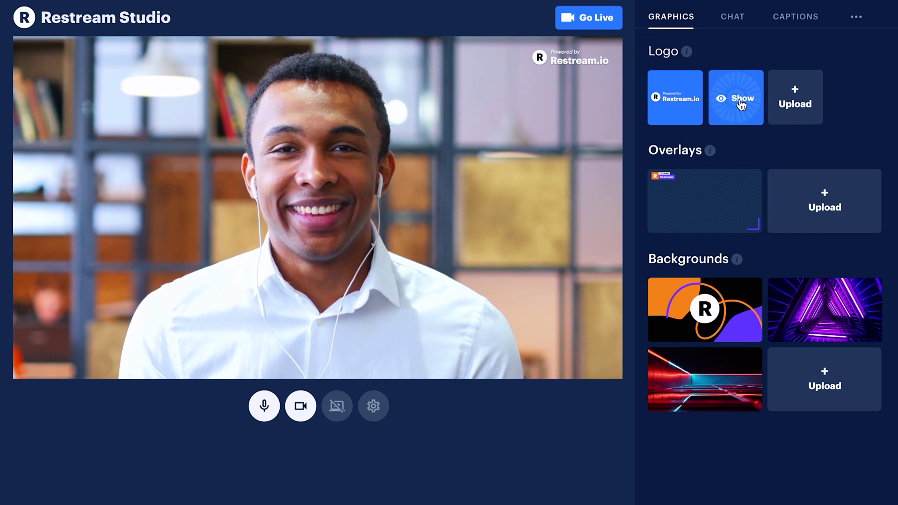
In Restream Studio, show the circular R logo and the Restream liveshow overlay on the video, and go live
left_click(741, 103)
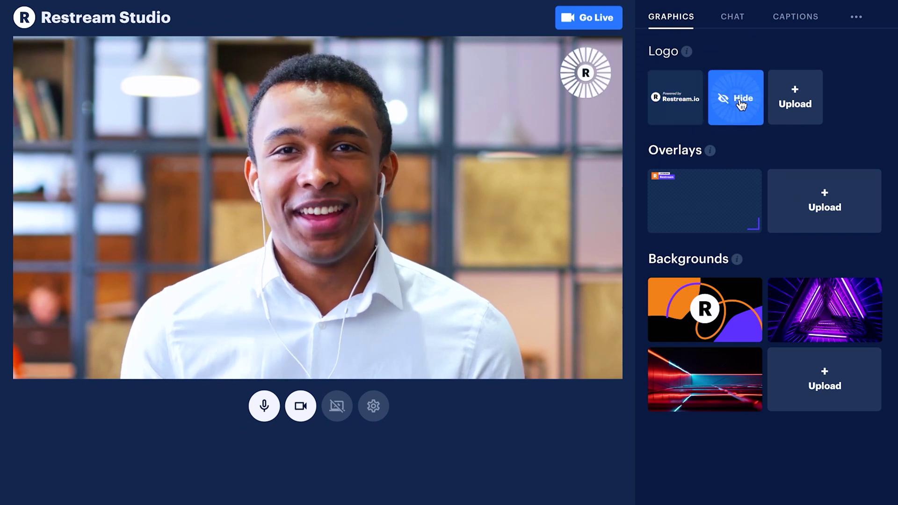
left_click(707, 202)
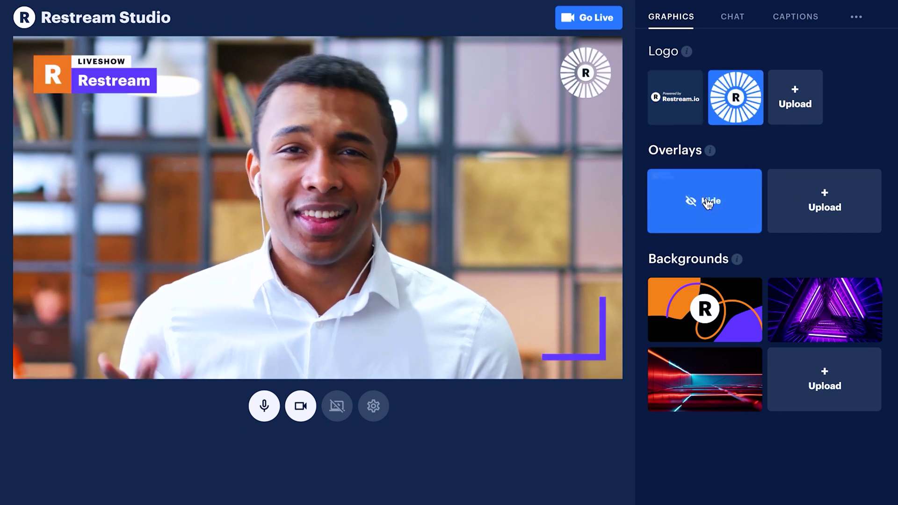
left_click(593, 20)
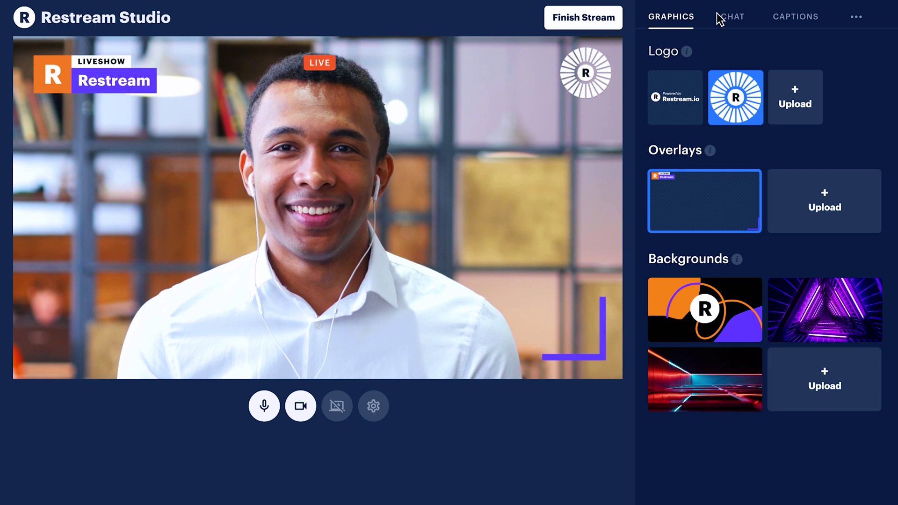
Show the LinkedIn chat message "Thanks for such a great advice!" on the stream, and open the captions
left_click(733, 18)
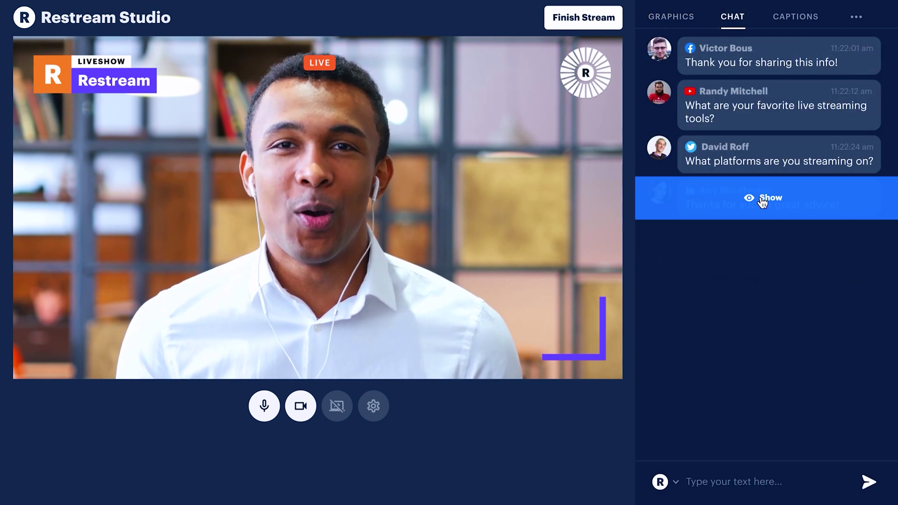
left_click(763, 202)
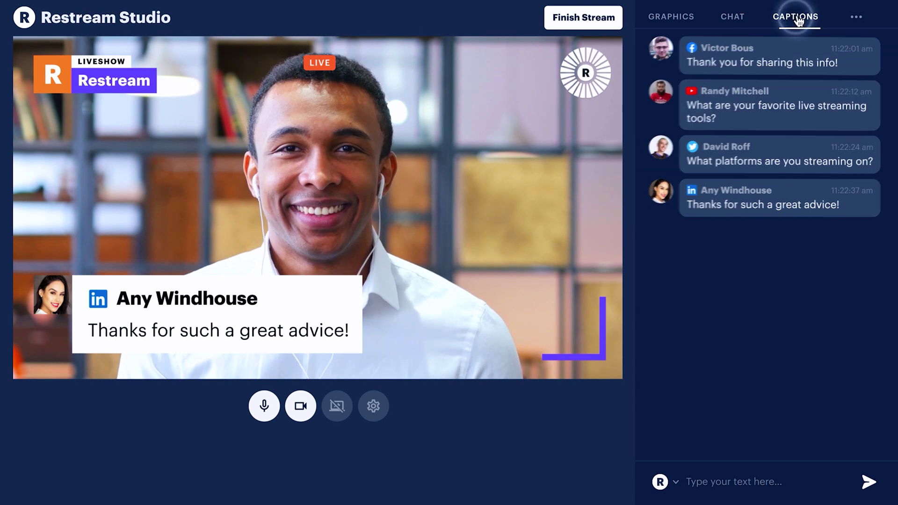
left_click(789, 18)
left_click(767, 93)
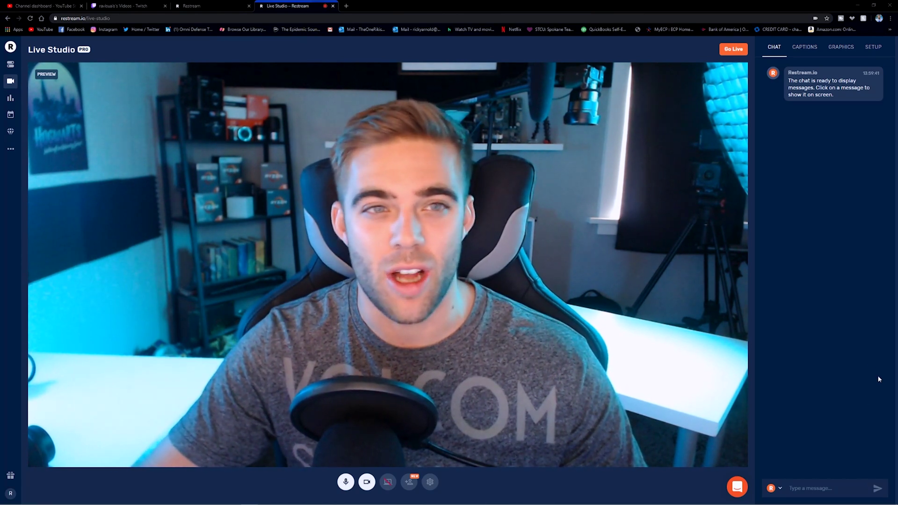
Look at how a Facebook Live personal profile is connected as a new channel in the destinations, and go back
left_click(12, 64)
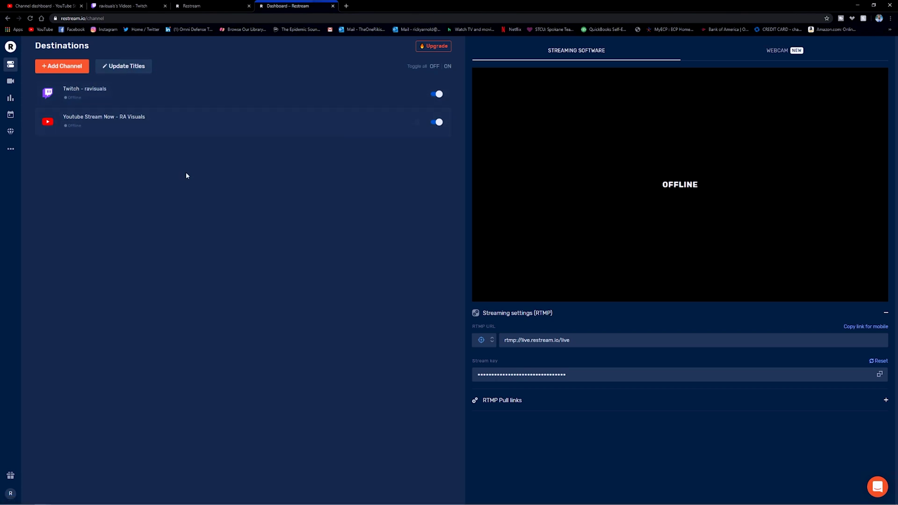
left_click(51, 66)
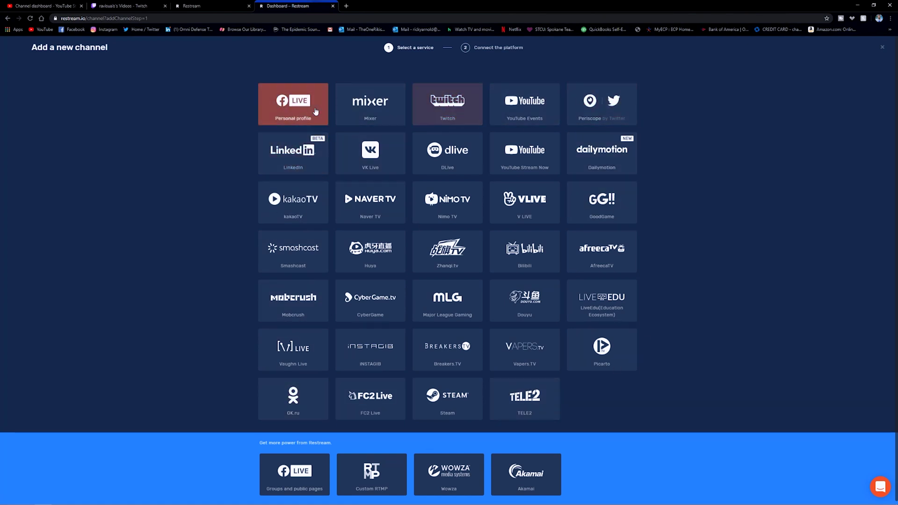
left_click(316, 112)
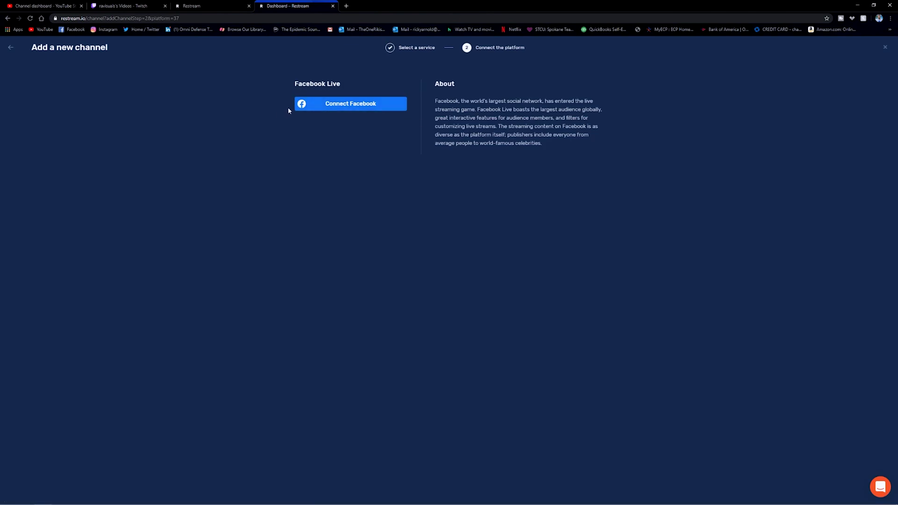
left_click(11, 48)
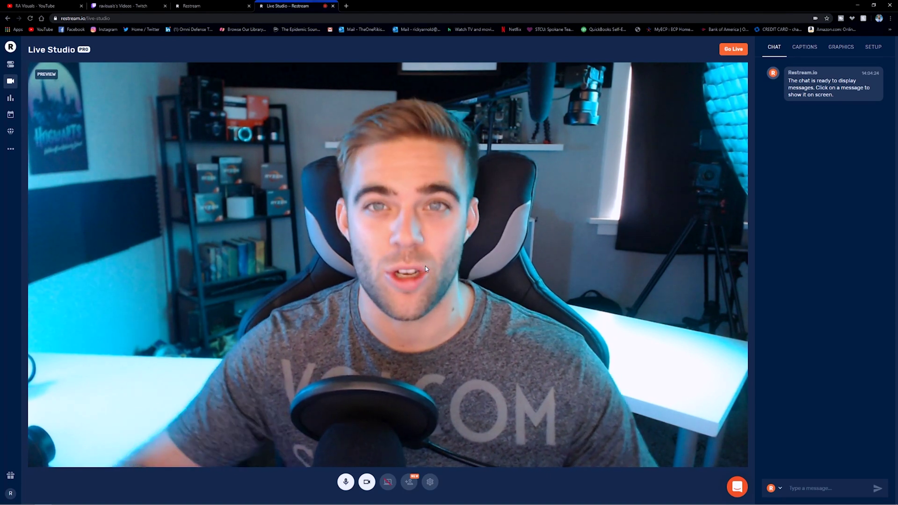
Share the entire Screen 2 in the Live Studio preview
left_click(389, 483)
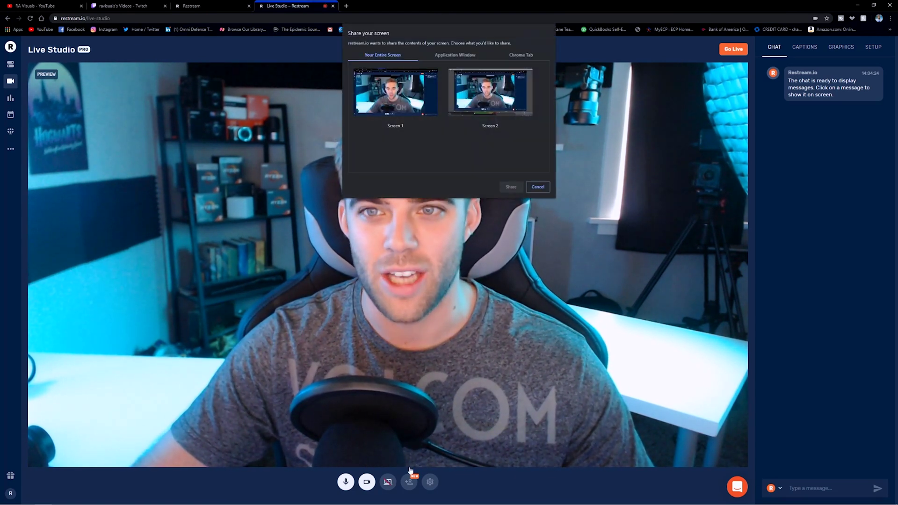
left_click(493, 95)
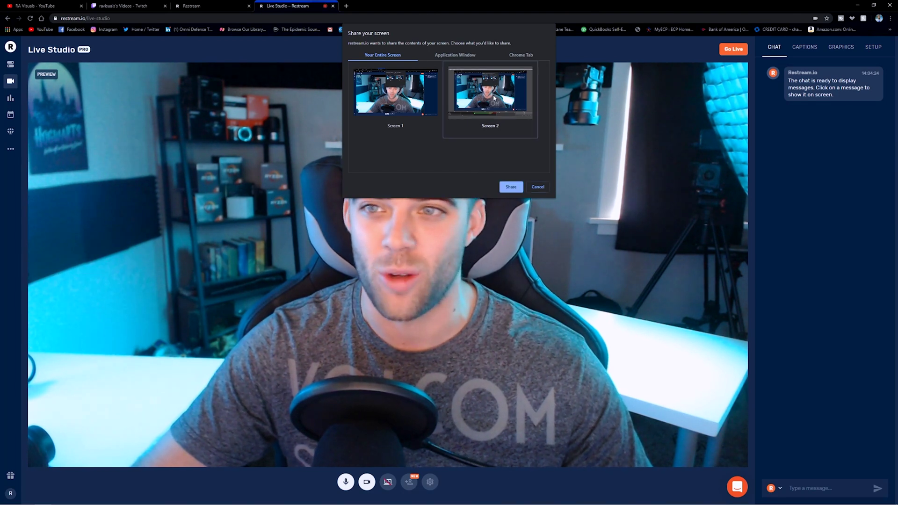
left_click(511, 187)
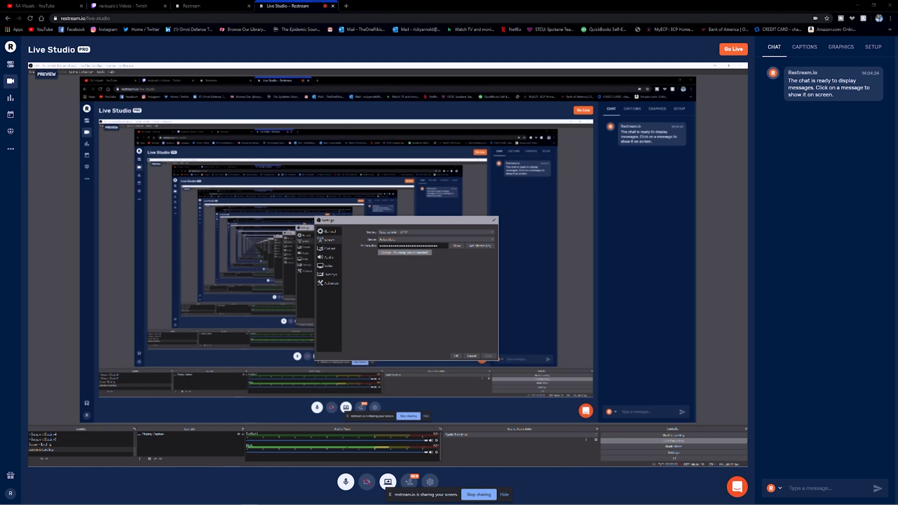
Connect the Restream account in the OBS stream settings, authorize OBS Studio to use it, and apply the change
left_click(399, 255)
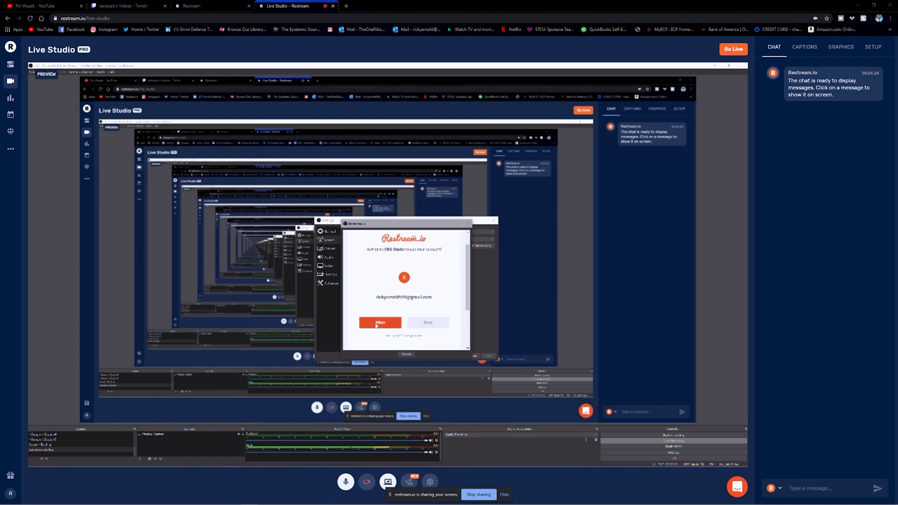
left_click(377, 324)
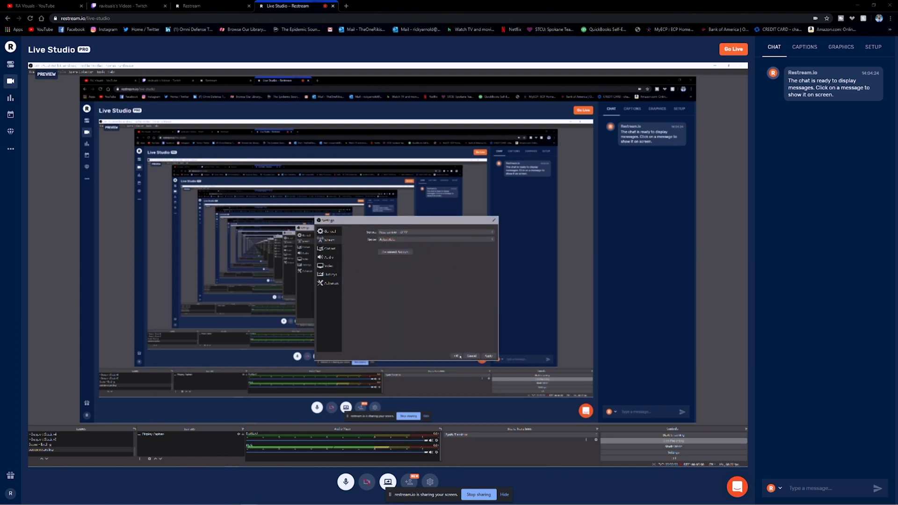
left_click(489, 357)
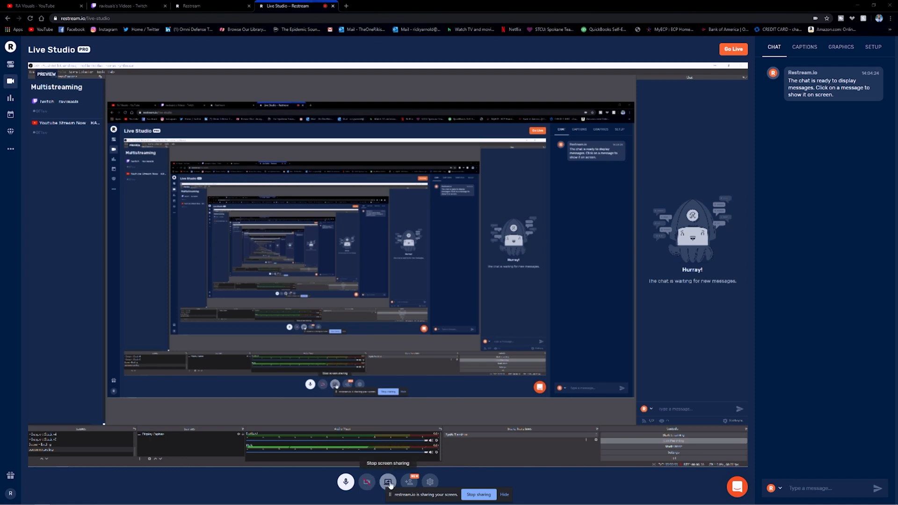
Stop sharing the screen in Live Studio and turn the webcam back on
left_click(474, 497)
left_click(366, 483)
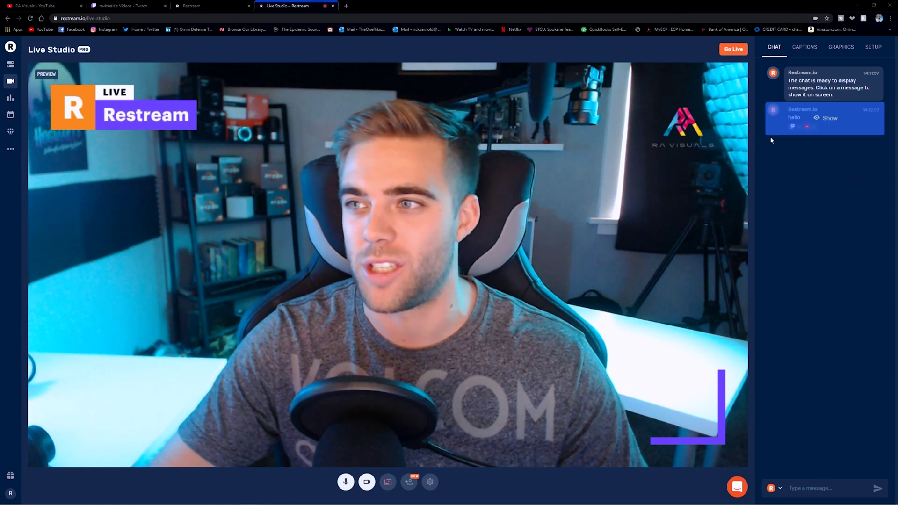
Send the chat message "hi there" from Live Studio to the connected Twitch and YouTube channels
left_click(815, 487)
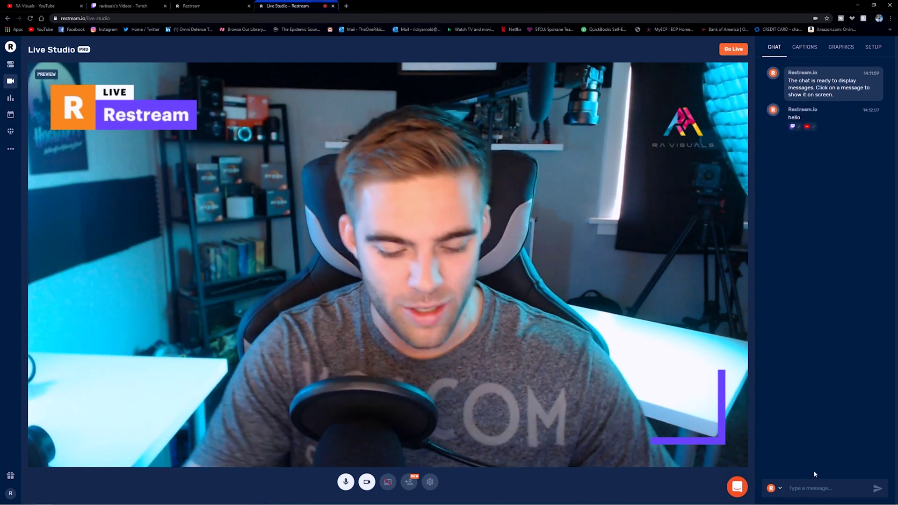
type("hi there")
key("Return")
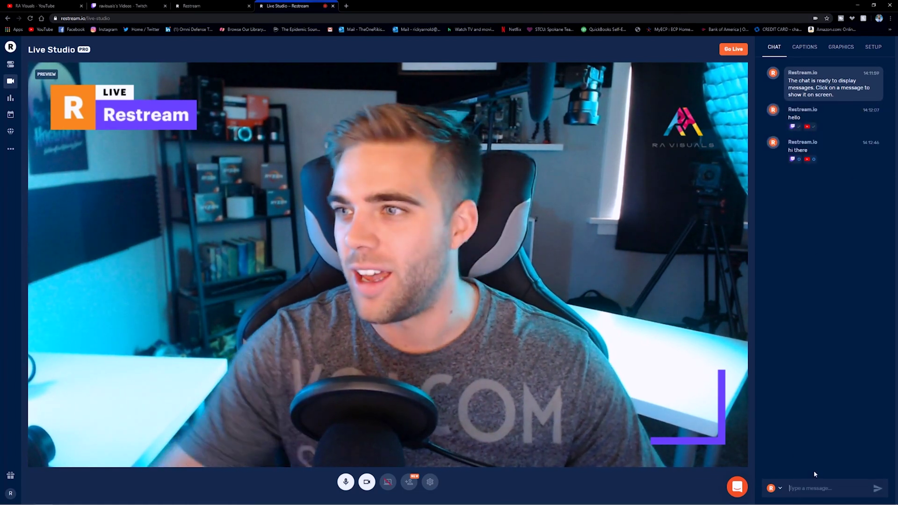
mouse_move(794, 163)
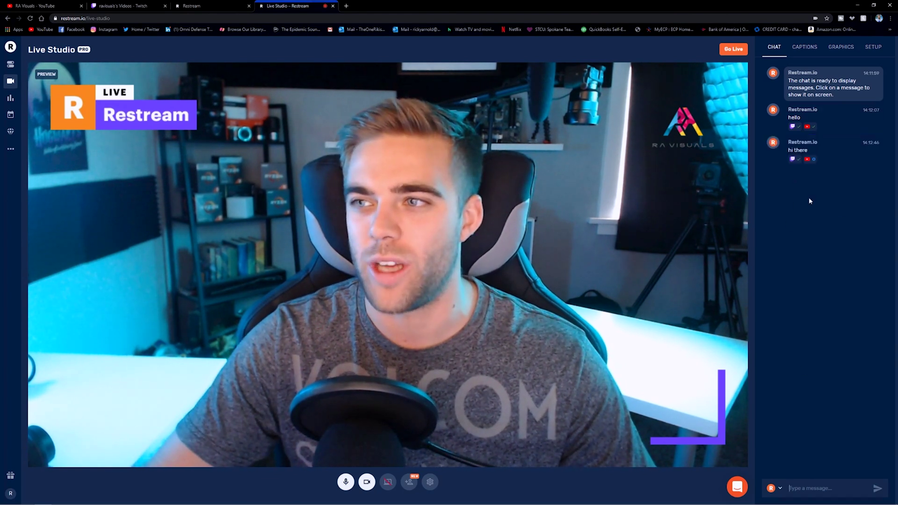
Check the connected streaming channels in the destinations, and return to Live Studio
left_click(16, 66)
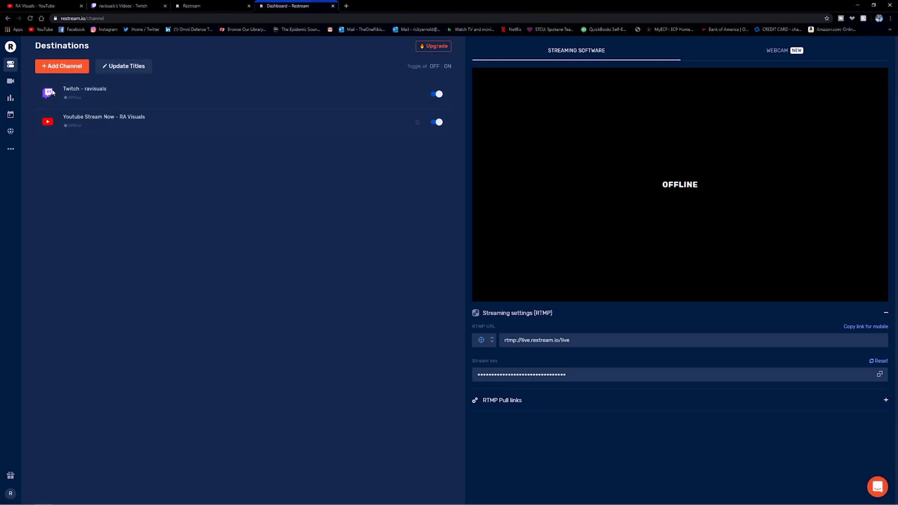
left_click(9, 83)
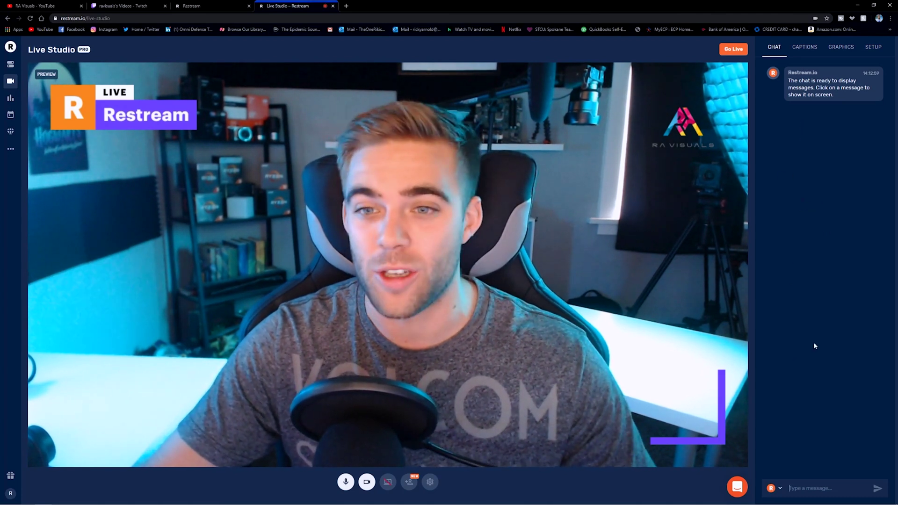
Send "twitch message" in the Twitch channel's own chat, and return to the Live Studio chat to check for it
left_click(111, 5)
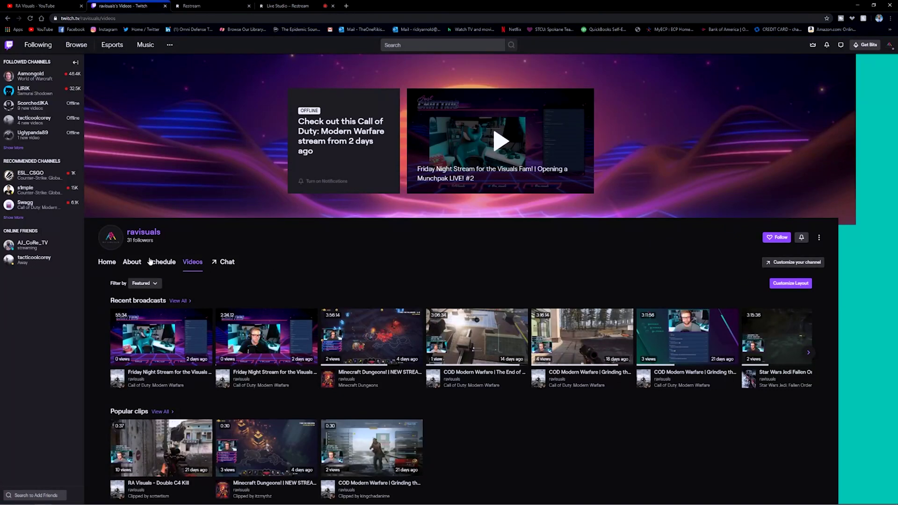
left_click(227, 262)
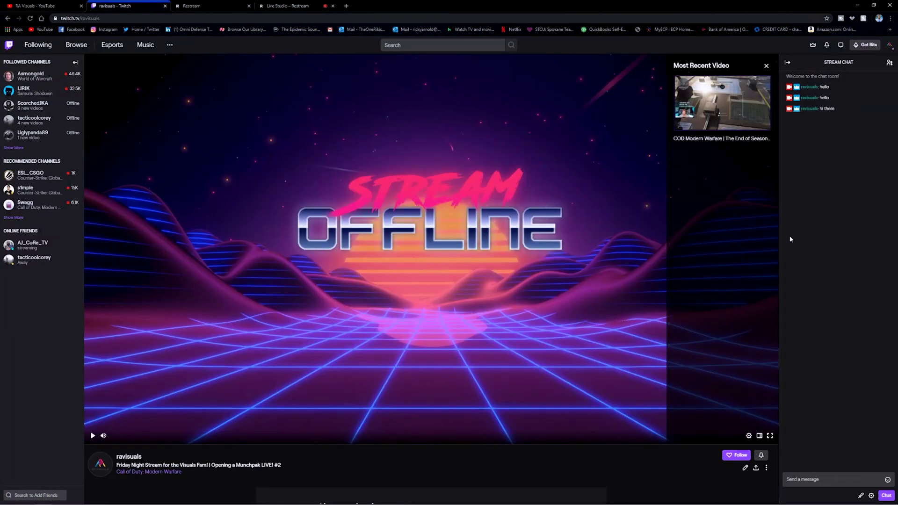
left_click(812, 479)
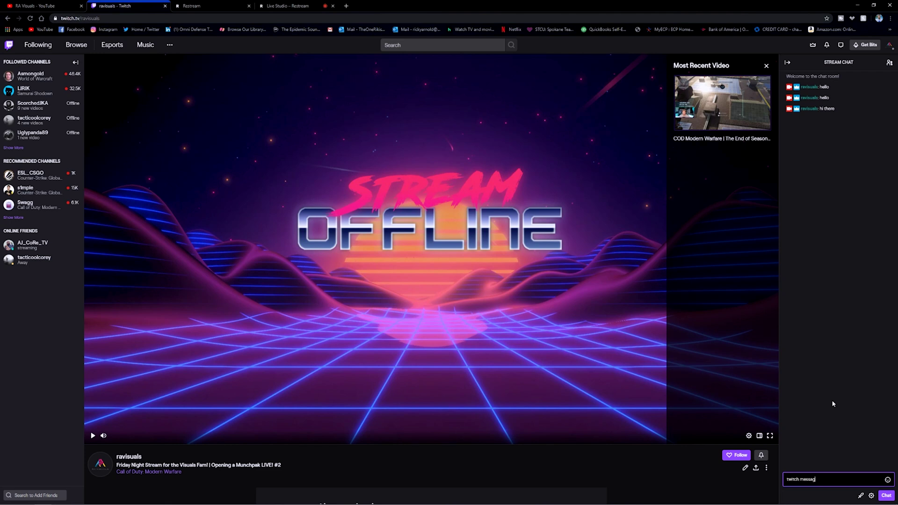
key("ctrl+Tab")
key("ctrl+Tab")
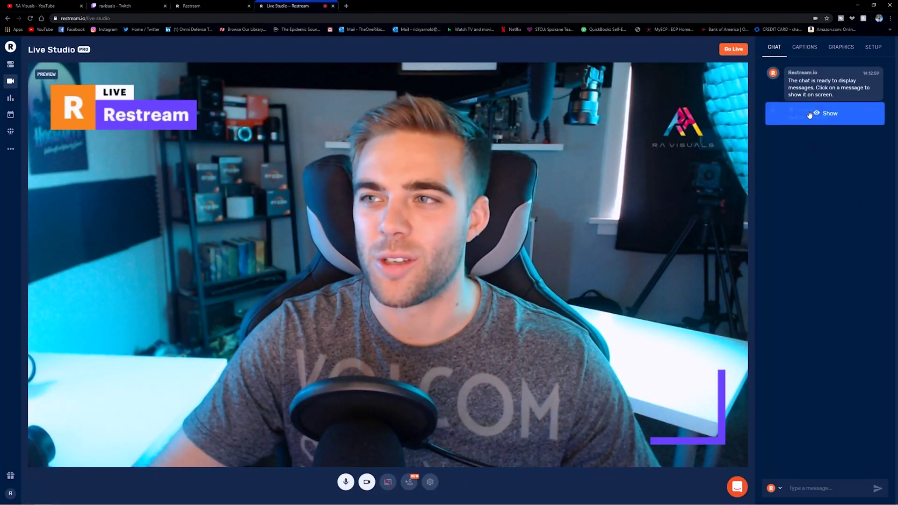
mouse_move(816, 127)
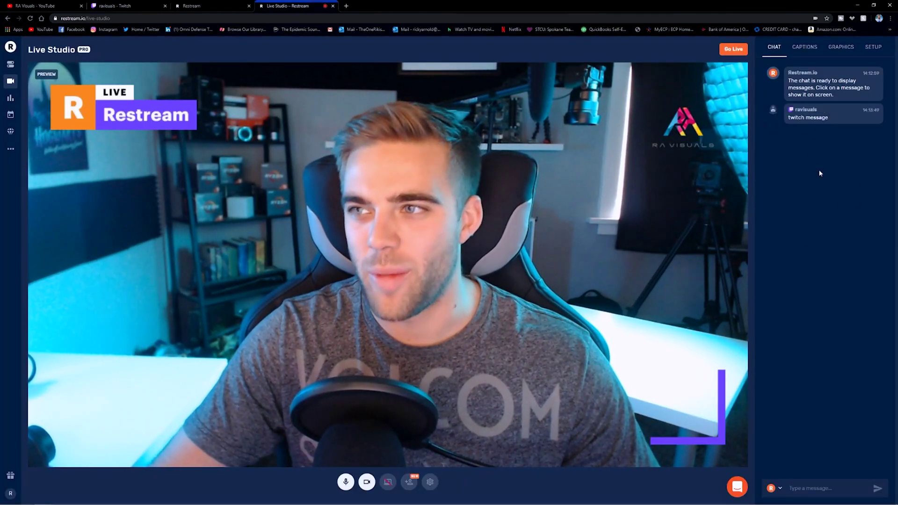
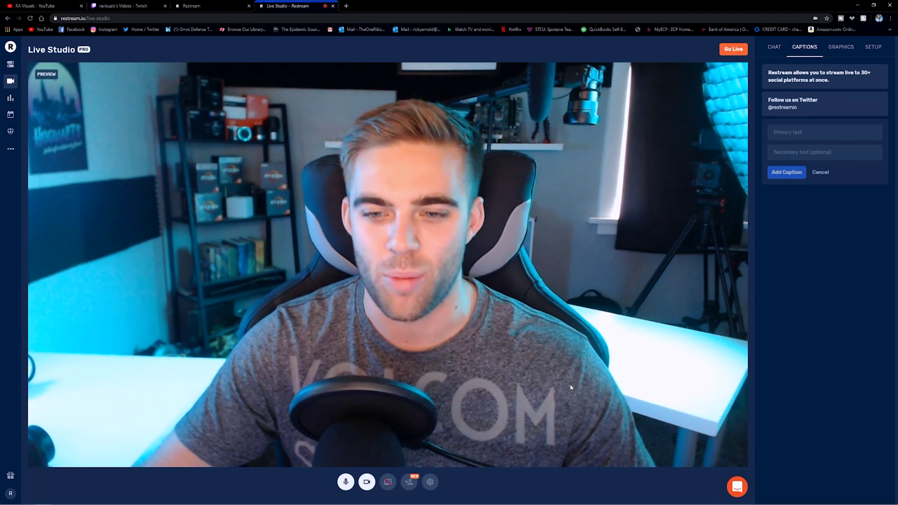
Show the RA Visuals logo on the Live Studio preview from the graphics options
left_click(842, 47)
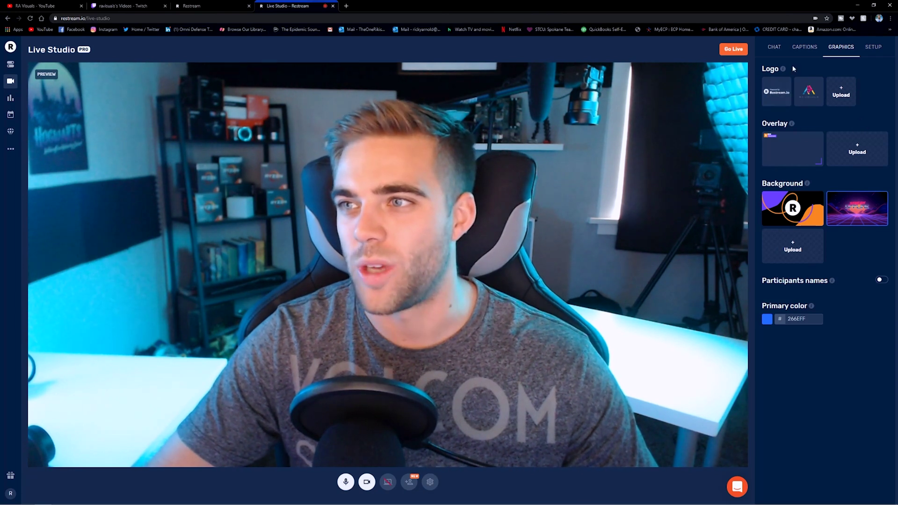
left_click(809, 94)
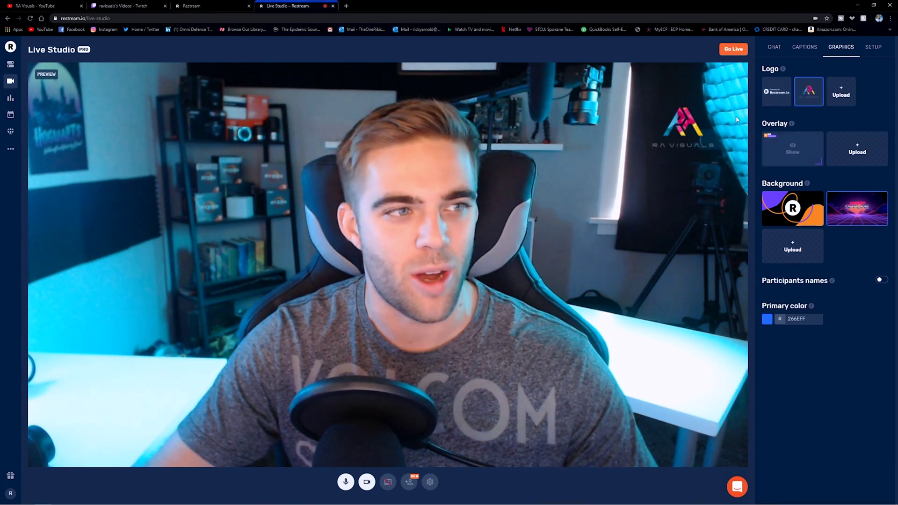
mouse_move(809, 93)
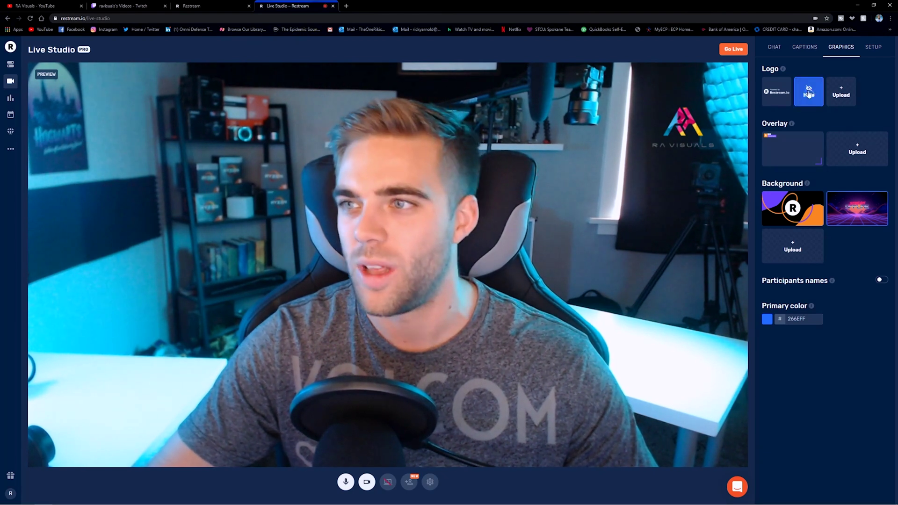
Show the Restream LIVE overlay on the Live Studio preview, and toggle it off and on again
mouse_move(766, 140)
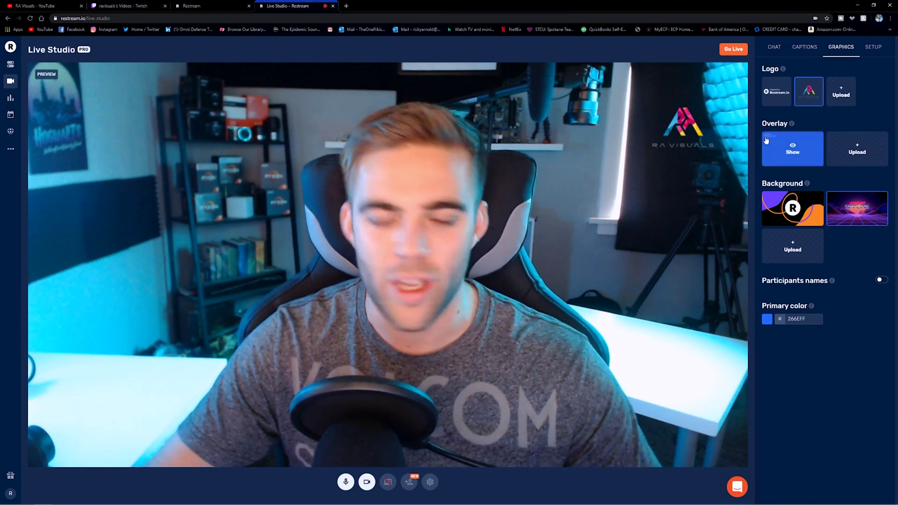
left_click(794, 150)
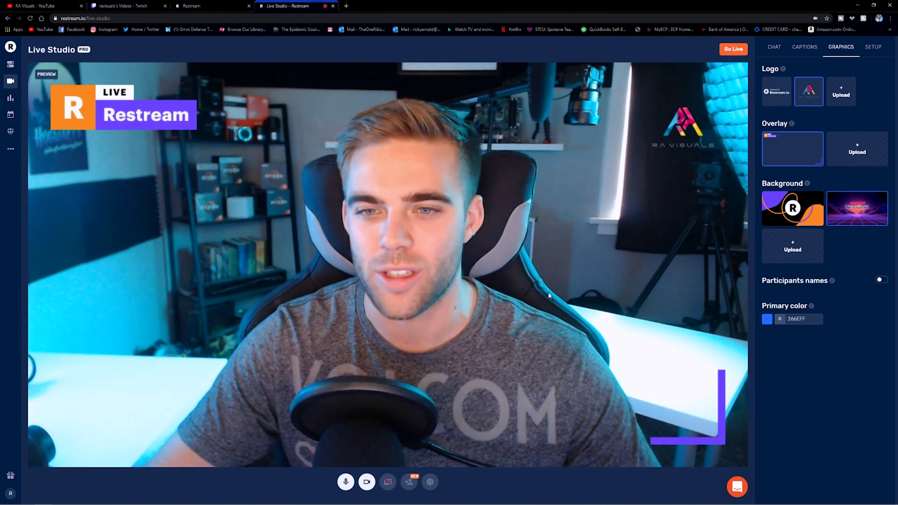
left_click(794, 150)
left_click(794, 150)
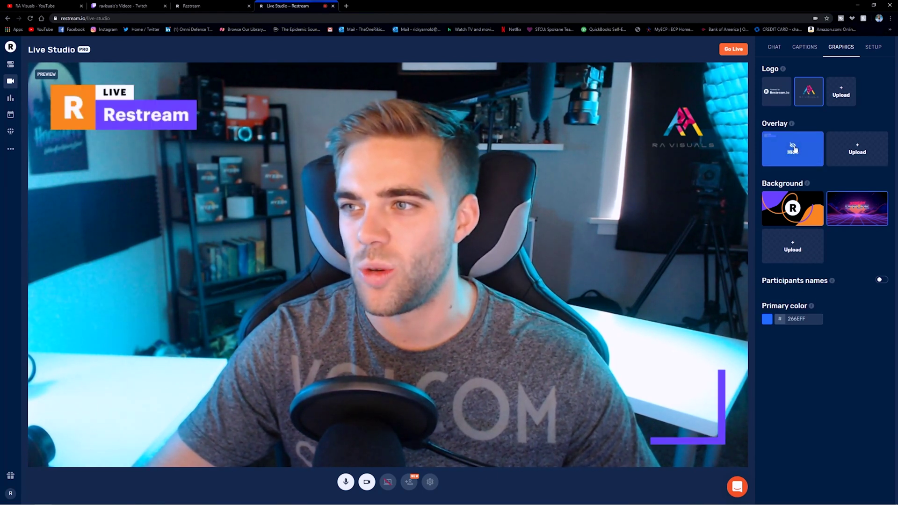
Switch the camera off to preview the Stream Offline background, and switch the camera back on
left_click(367, 483)
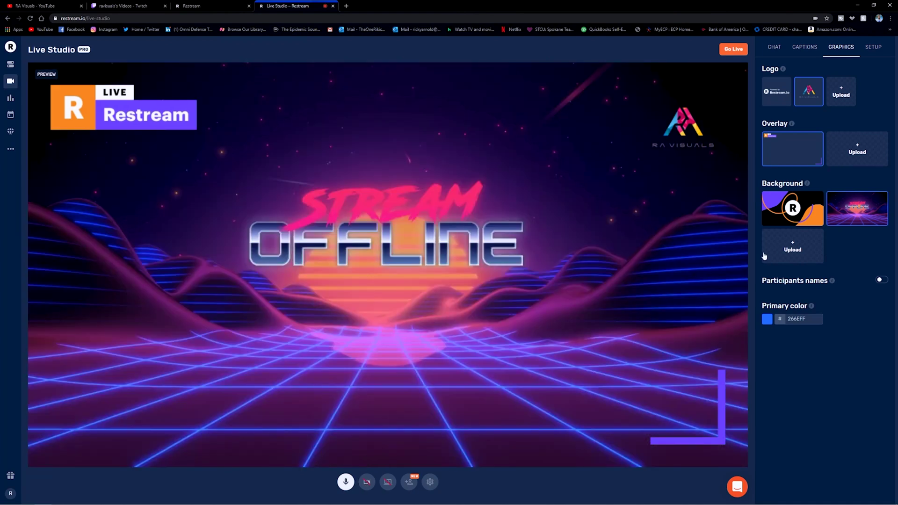
mouse_move(846, 216)
left_click(367, 482)
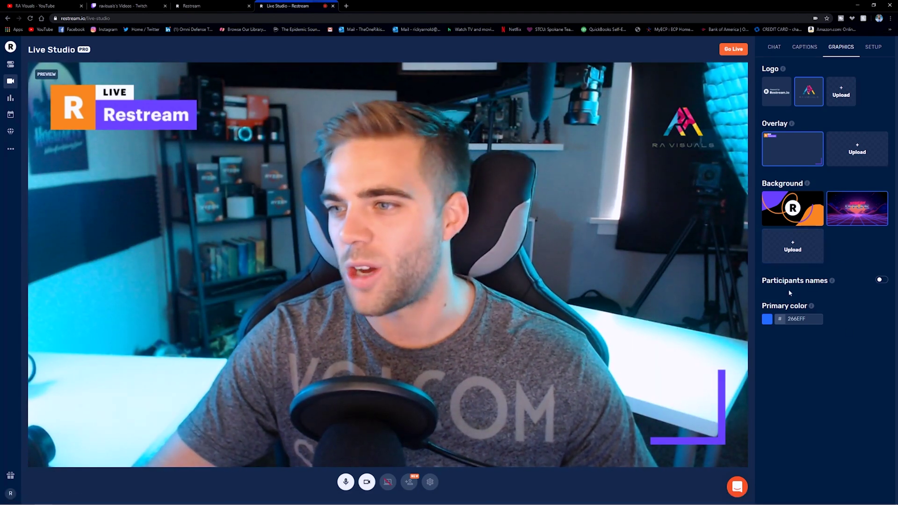
Examine the title, description and destination settings in the Live Studio setup, and return to the graphics options
mouse_move(833, 282)
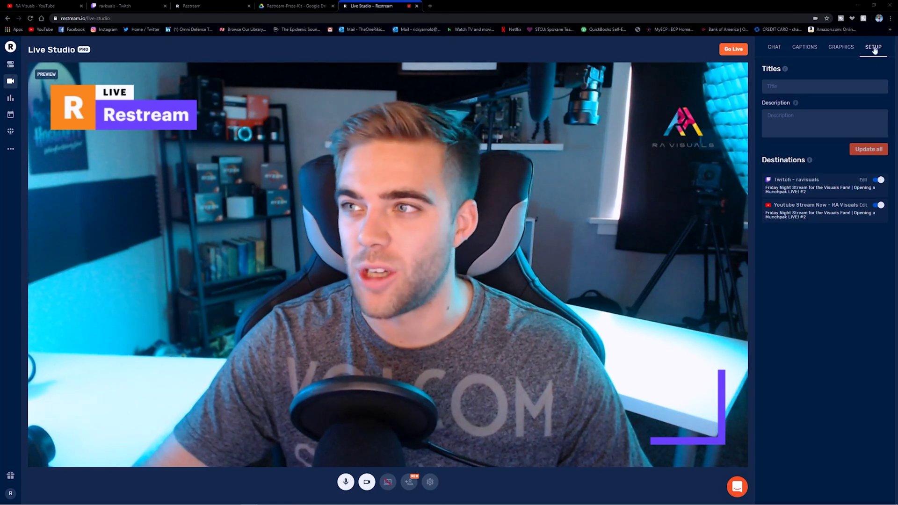
left_click(787, 89)
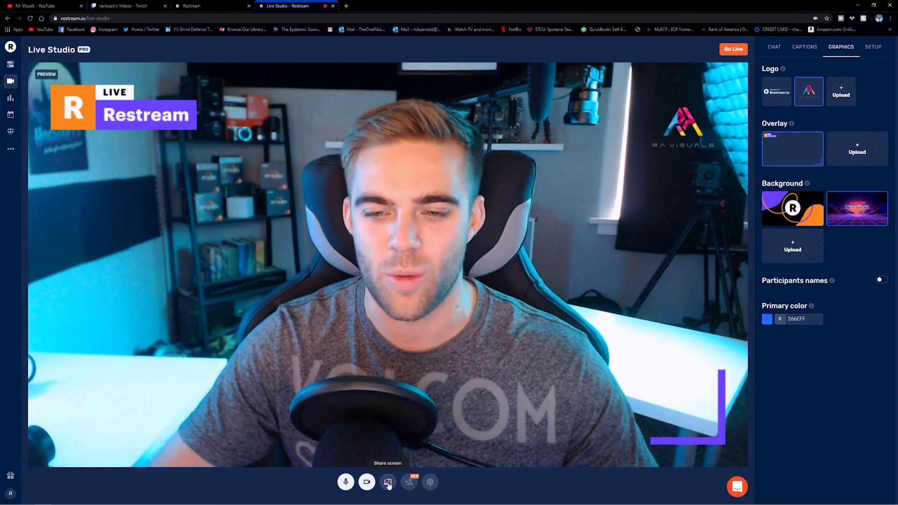
left_click(874, 49)
left_click(842, 49)
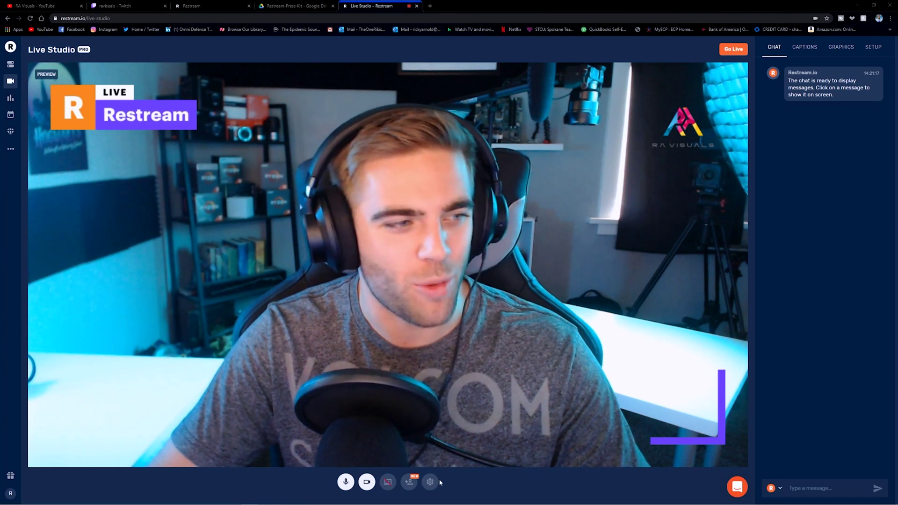
Copy the guest invitation link for the Live Studio session and dismiss the guest invitation
left_click(414, 481)
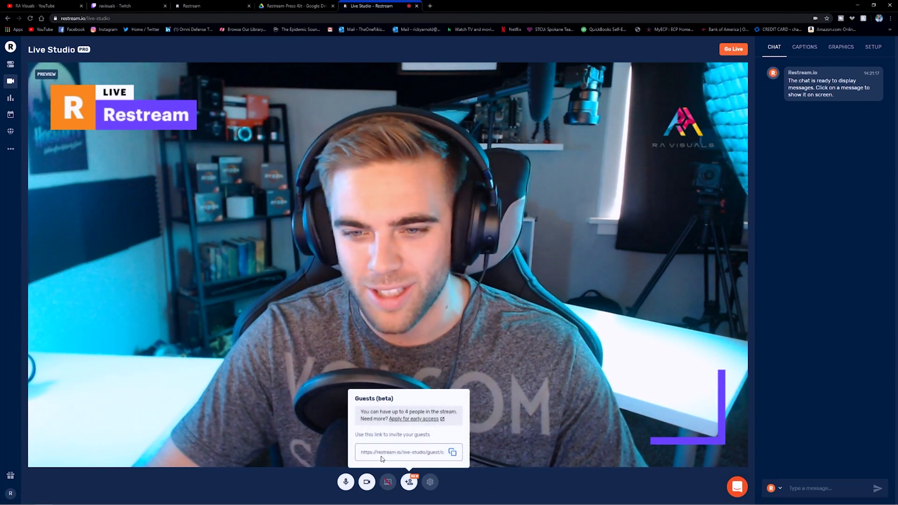
left_click(452, 453)
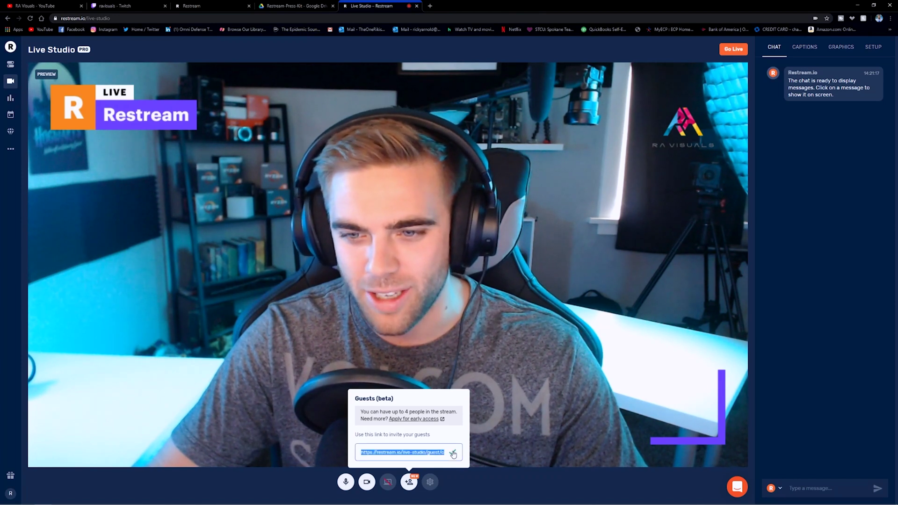
mouse_move(229, 503)
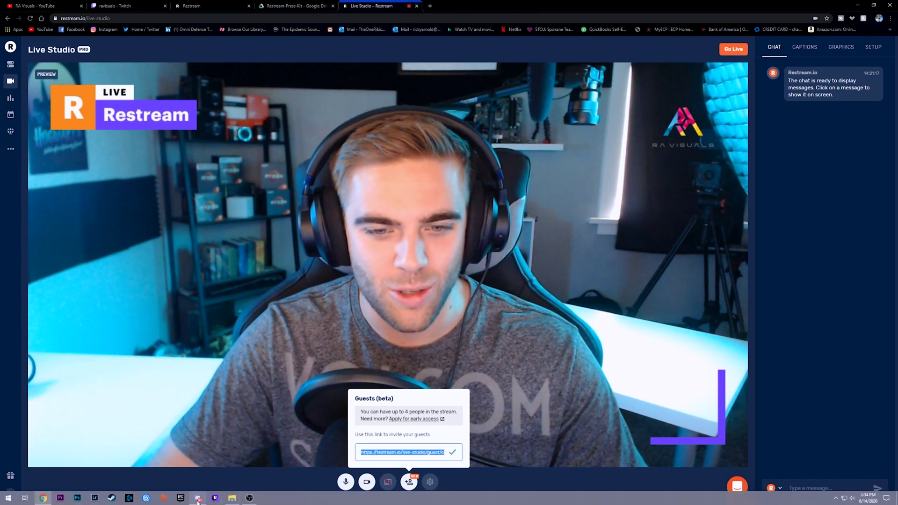
left_click(638, 495)
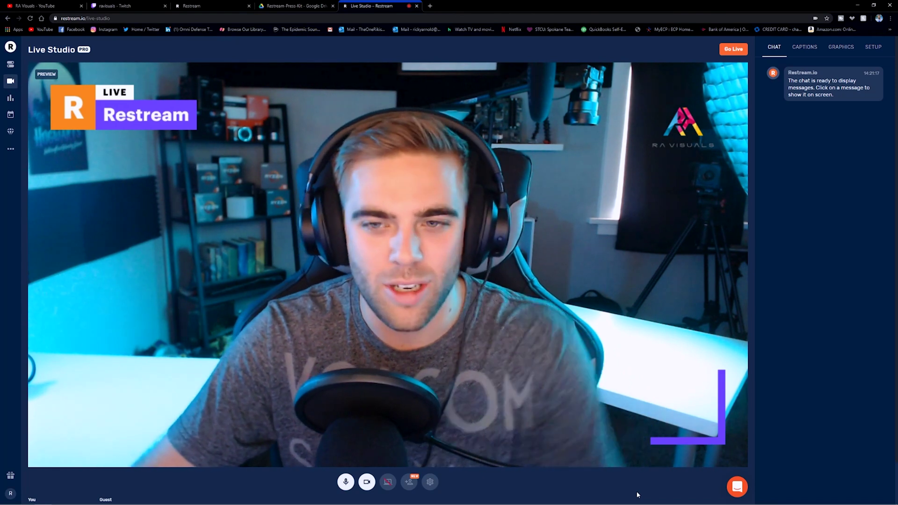
Bring the joined guest on air beside the host in the Live Studio preview
scroll(462, 392, "down", 1)
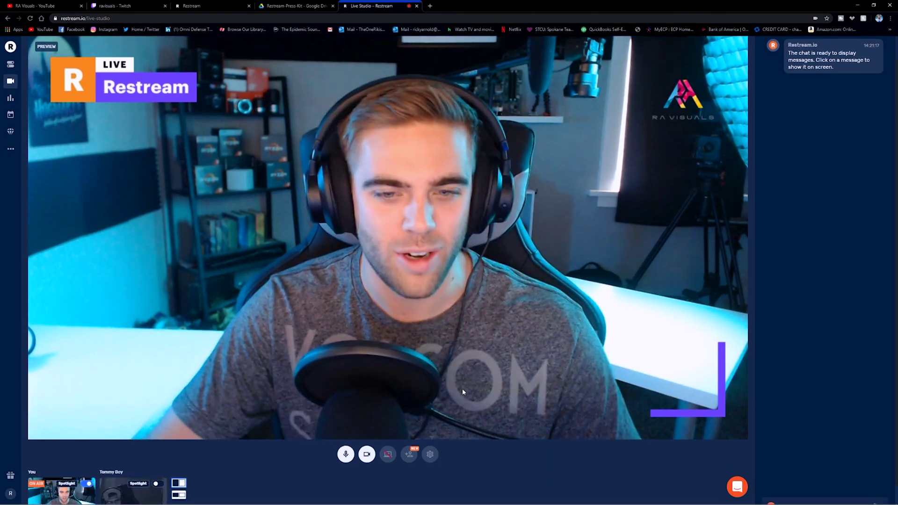
scroll(463, 392, "down", 1)
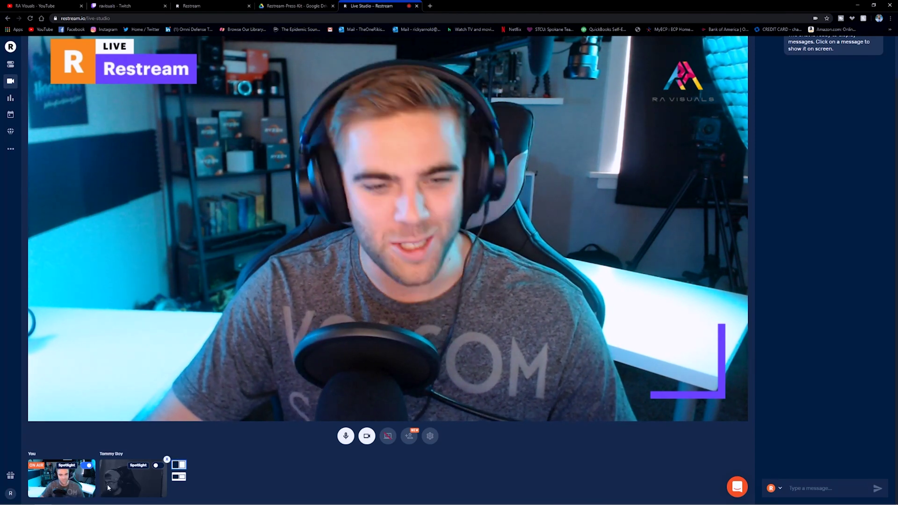
left_click(157, 466)
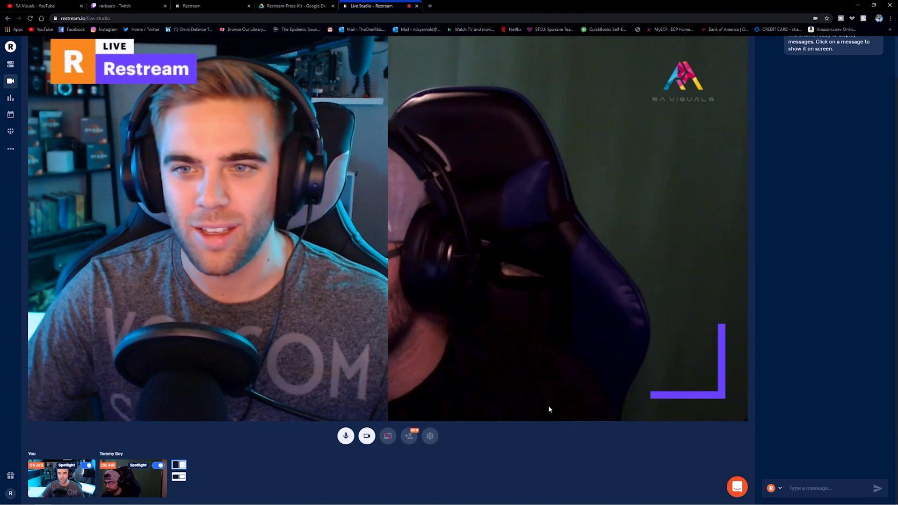
scroll(519, 443, "up", 1)
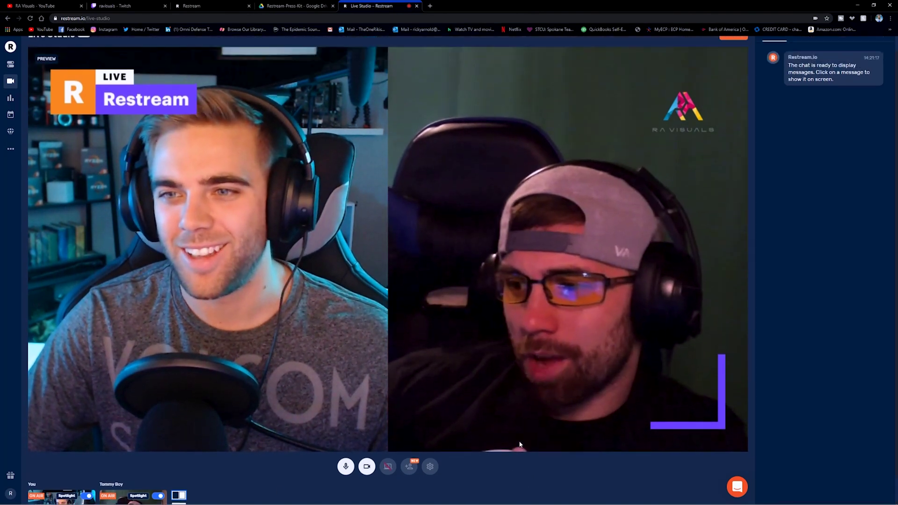
scroll(519, 445, "down", 1)
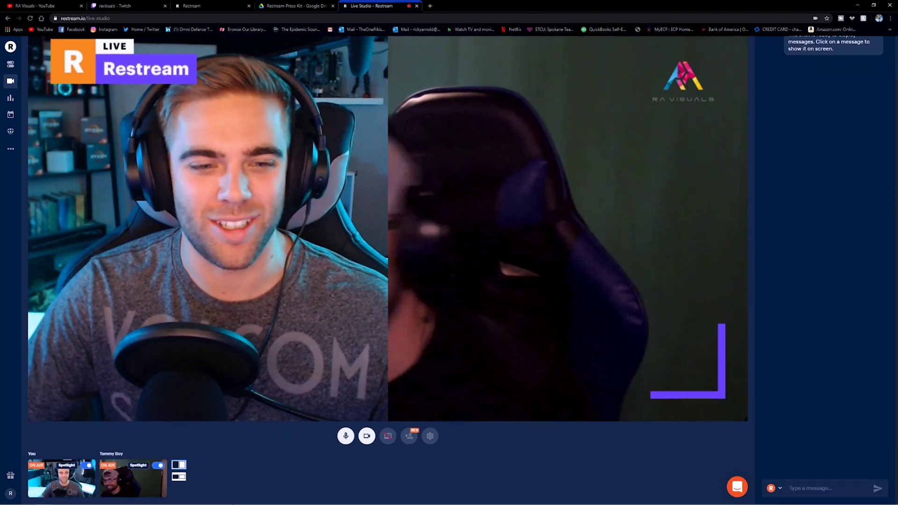
Choose an option for a background program among the hidden system tray icons
left_click(836, 498)
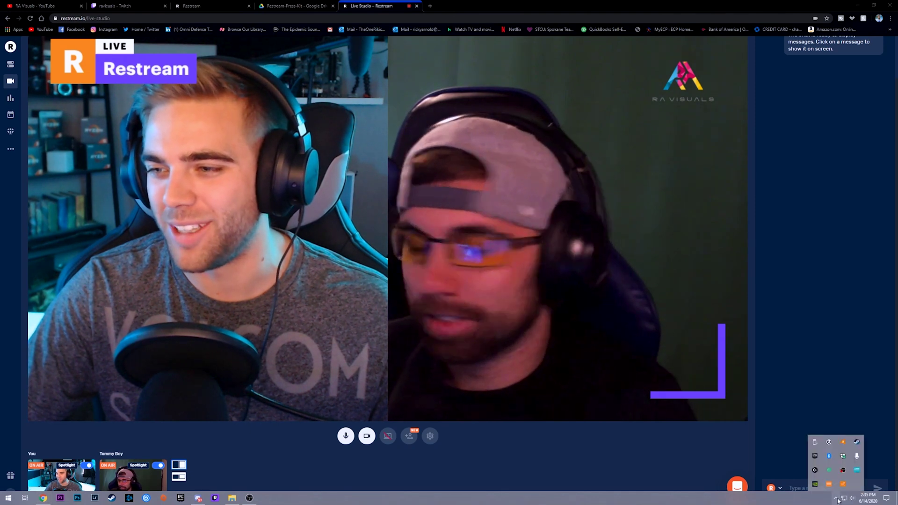
right_click(829, 471)
left_click(730, 459)
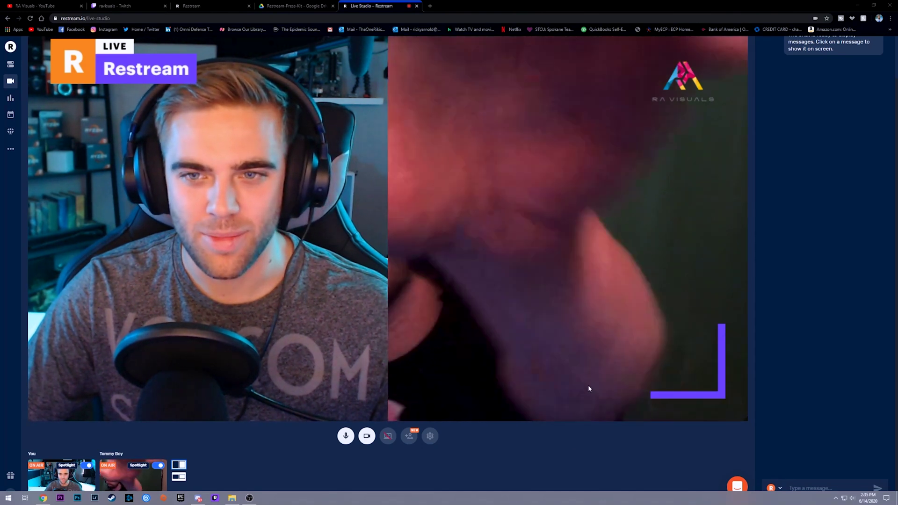
Switch the two-person layout to separate smaller frames over the background image
left_click(179, 477)
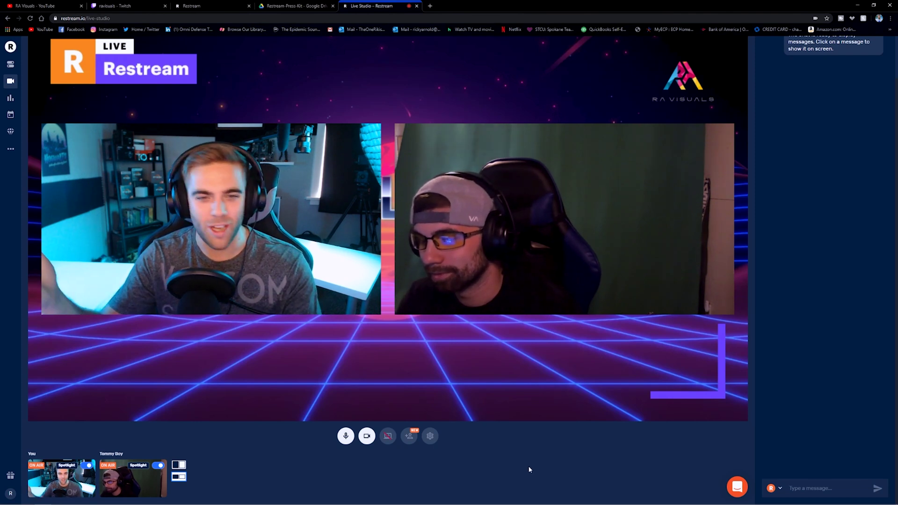
scroll(405, 308, "up", 1)
scroll(405, 308, "up", 2)
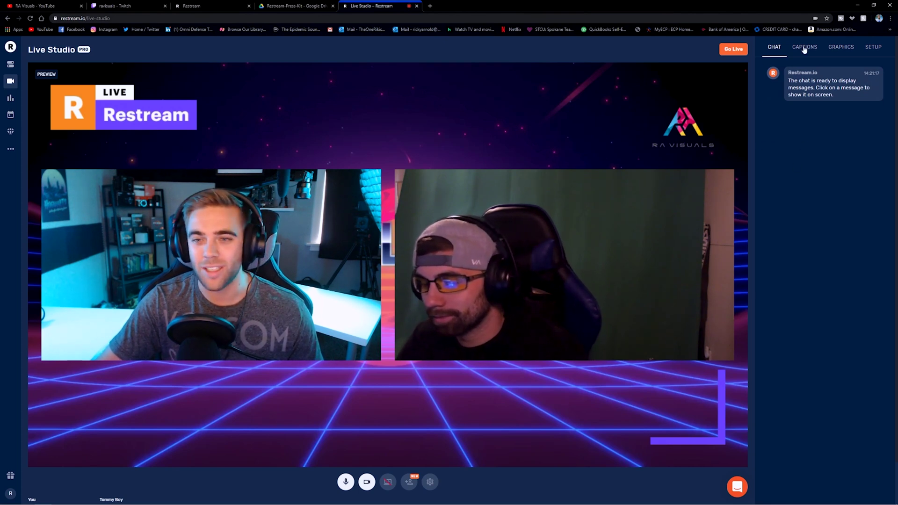
Toggle the Restream LIVE overlay off and on over the two-person layout from the graphics options
left_click(841, 47)
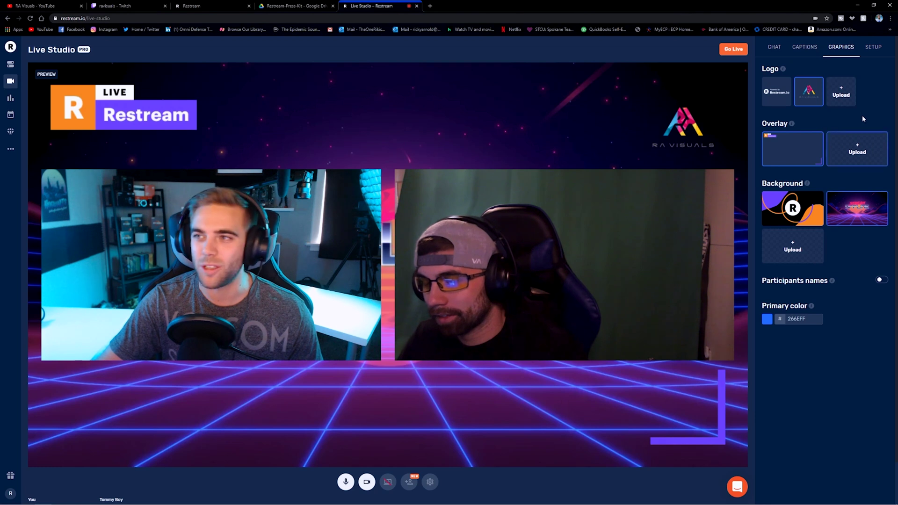
left_click(793, 149)
left_click(793, 149)
left_click(793, 149)
left_click(793, 149)
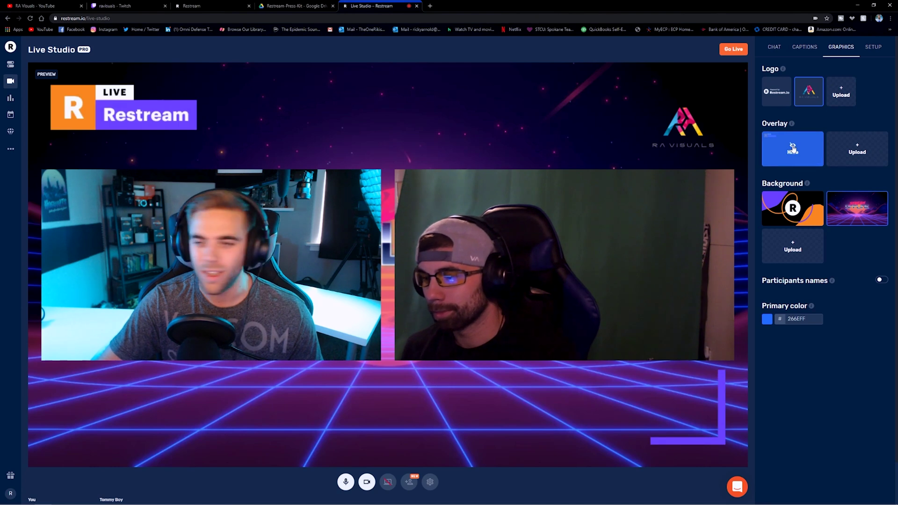
Take the guest off air and bring the guest back into the two-person layout
scroll(760, 363, "down", 1)
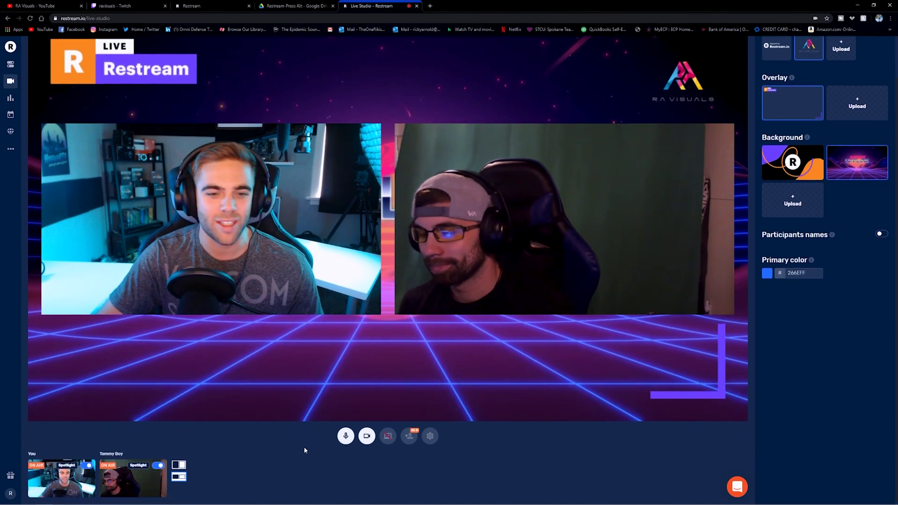
left_click(158, 465)
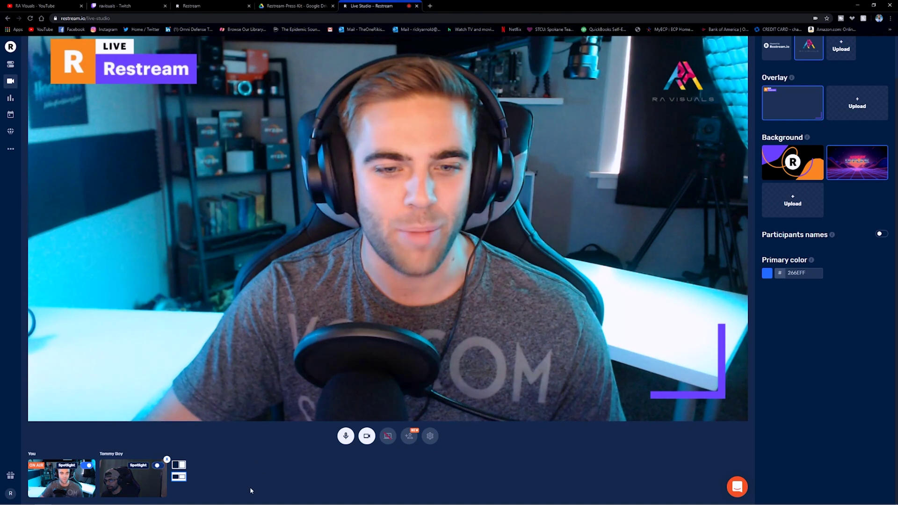
left_click(156, 466)
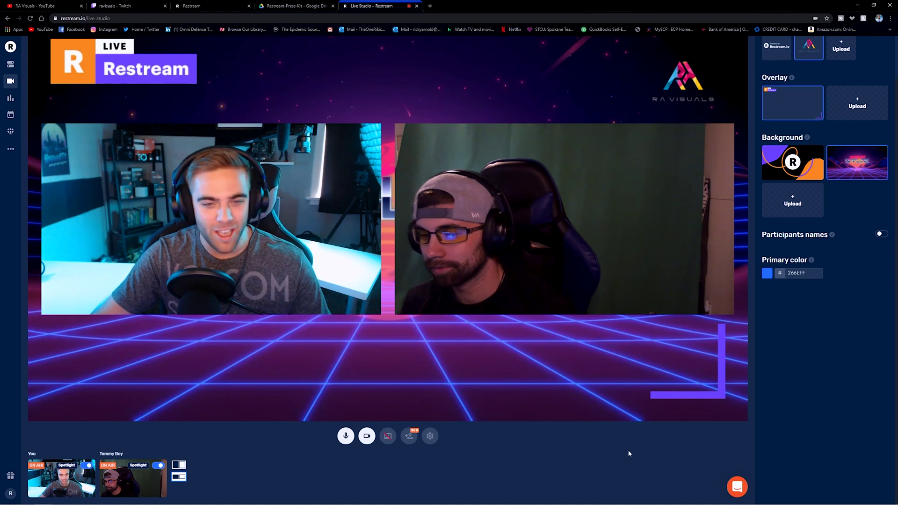
Look at the Restream support messenger and close it
left_click(738, 488)
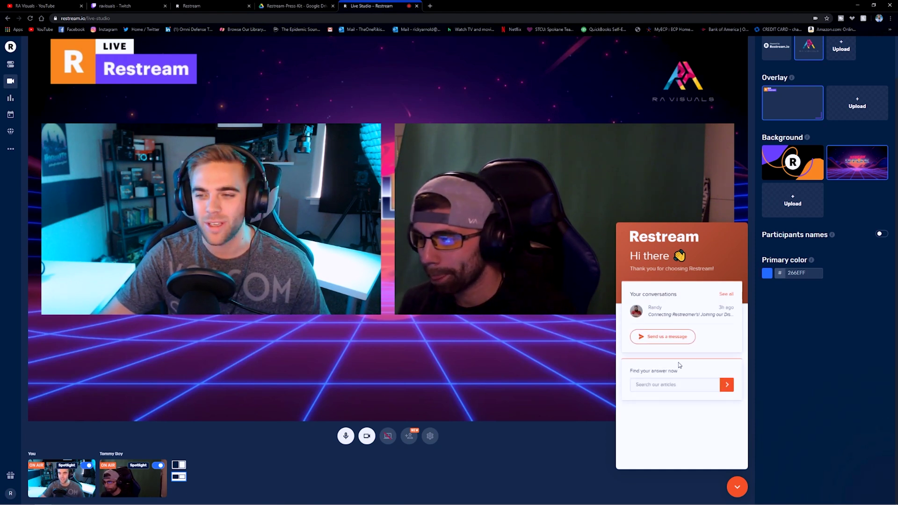
left_click(738, 488)
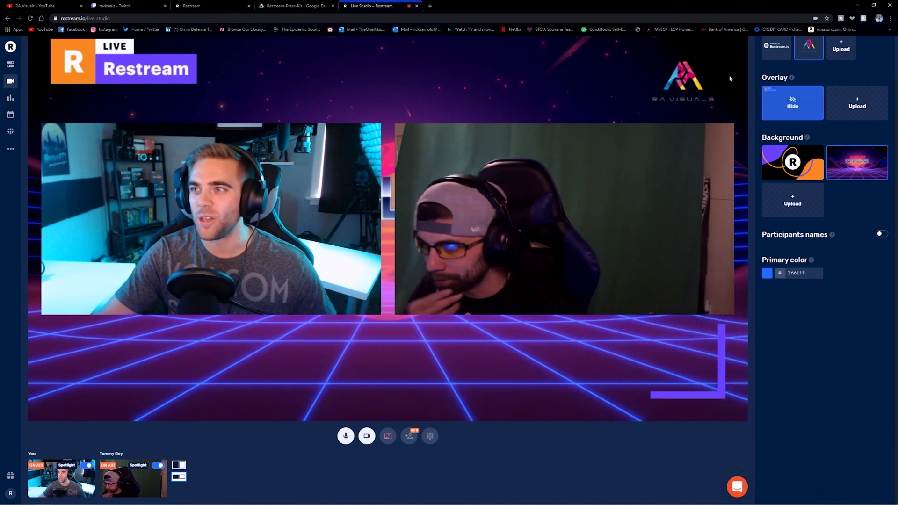
Review the Live Studio chat and the channel choices for sending messages: Restream, Twitch and YouTube
scroll(870, 74, "up", 1)
left_click(775, 47)
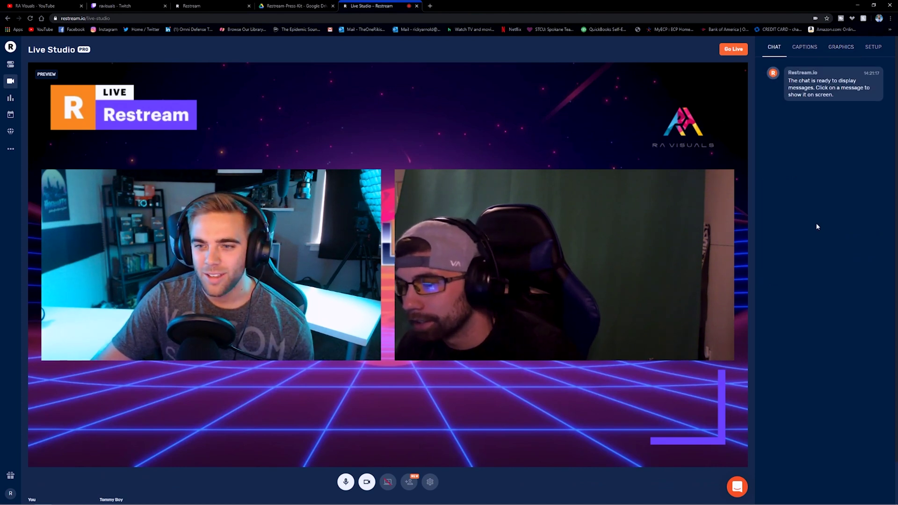
scroll(840, 122, "down", 1)
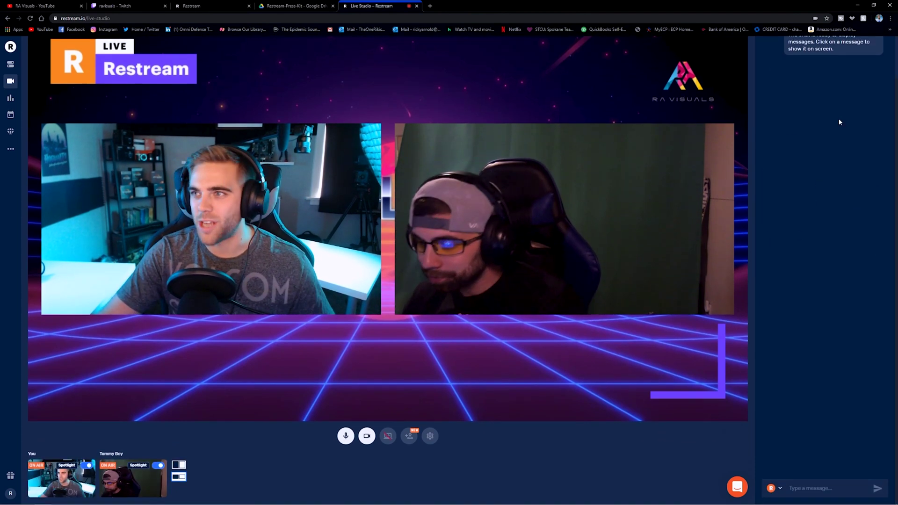
scroll(813, 389, "up", 1)
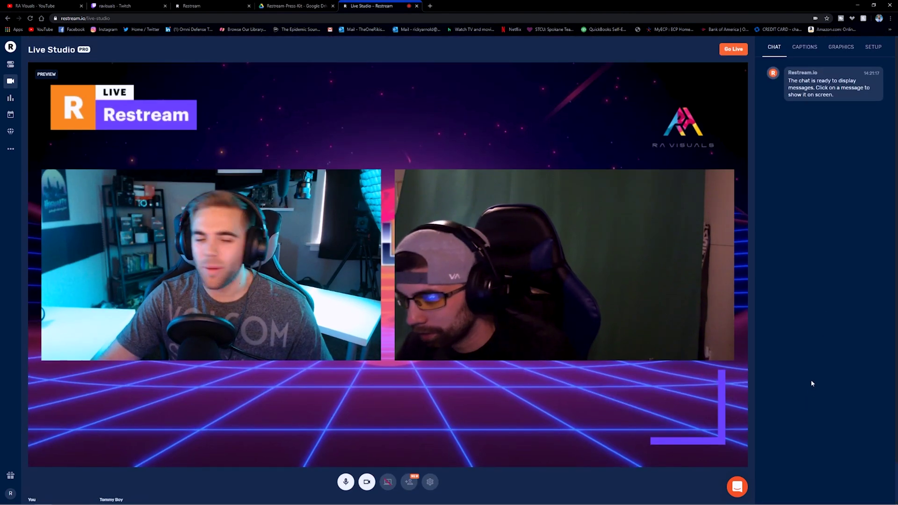
scroll(838, 315, "down", 1)
left_click(776, 489)
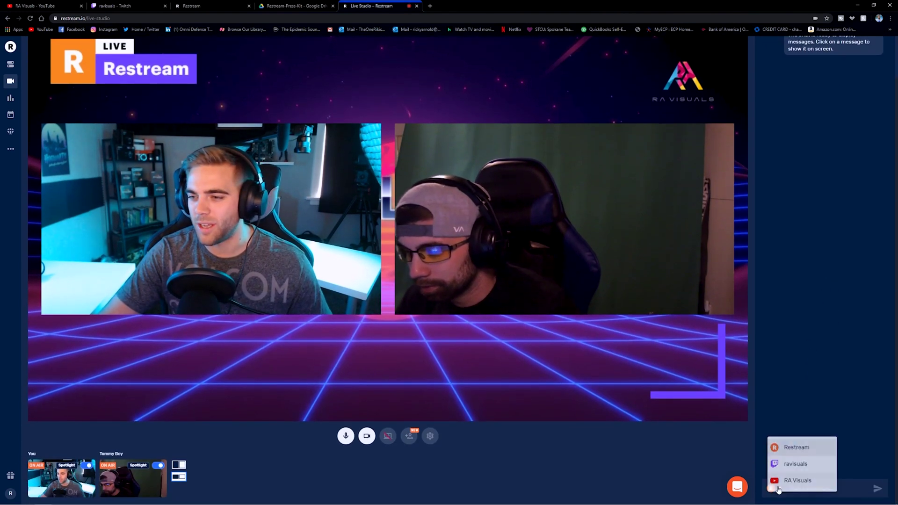
left_click(842, 396)
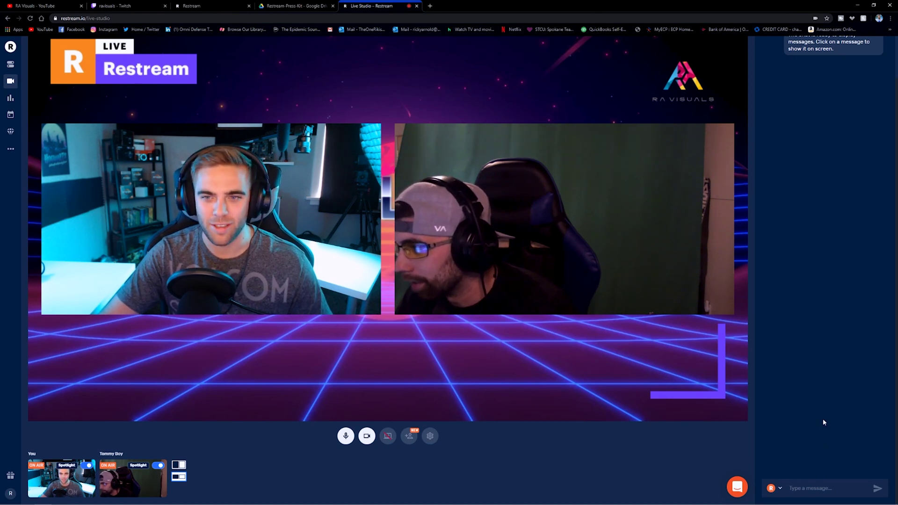
scroll(823, 423, "up", 1)
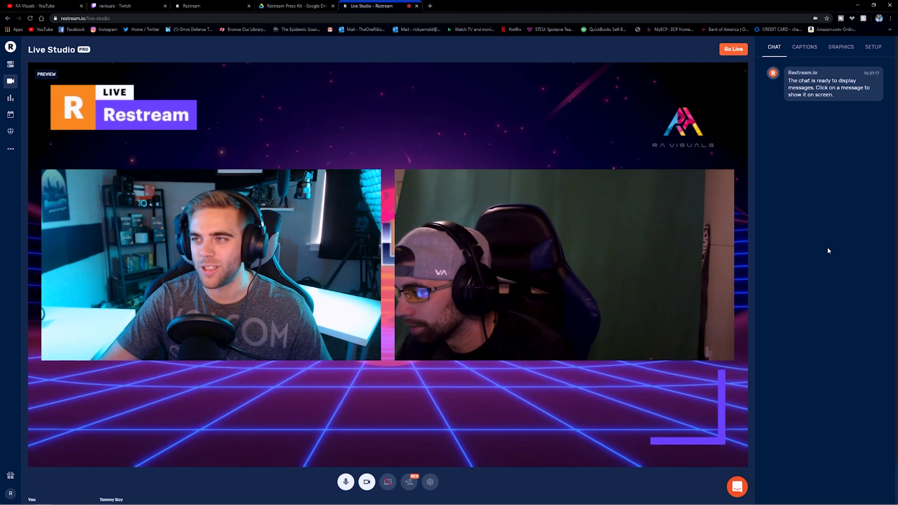
scroll(824, 249, "down", 1)
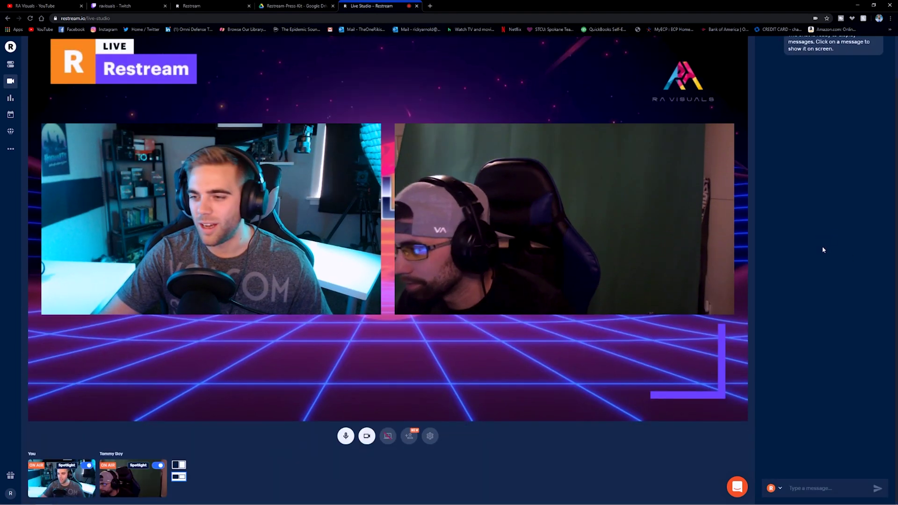
Check the Twitch channel's stream chat and the connected Restream destinations, returning to Live Studio
left_click(120, 7)
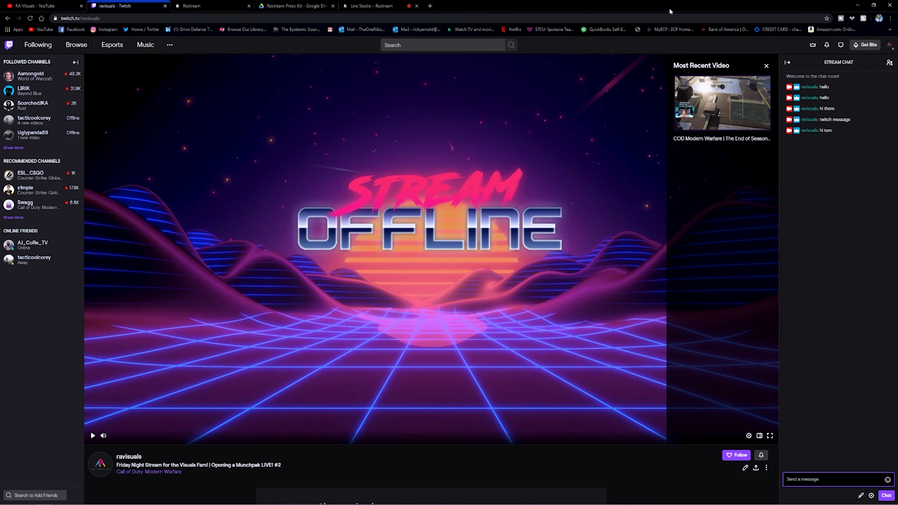
left_click(372, 5)
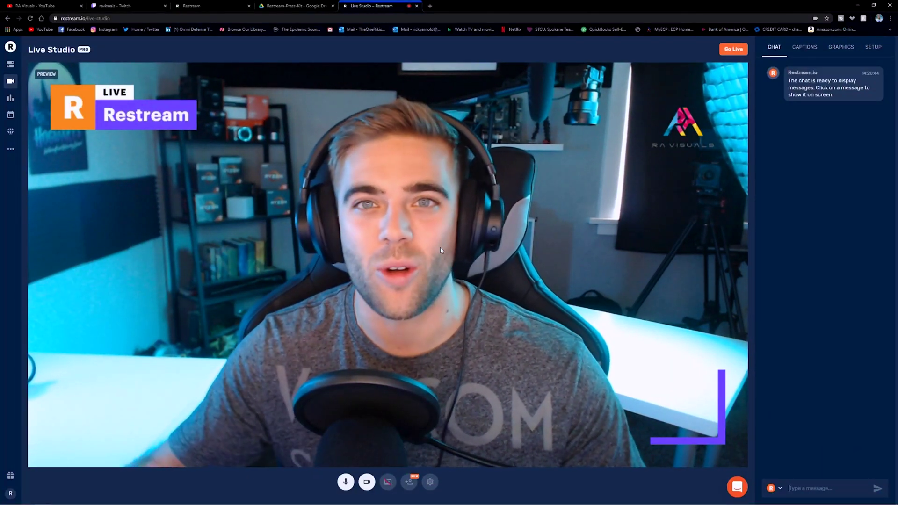
left_click(11, 65)
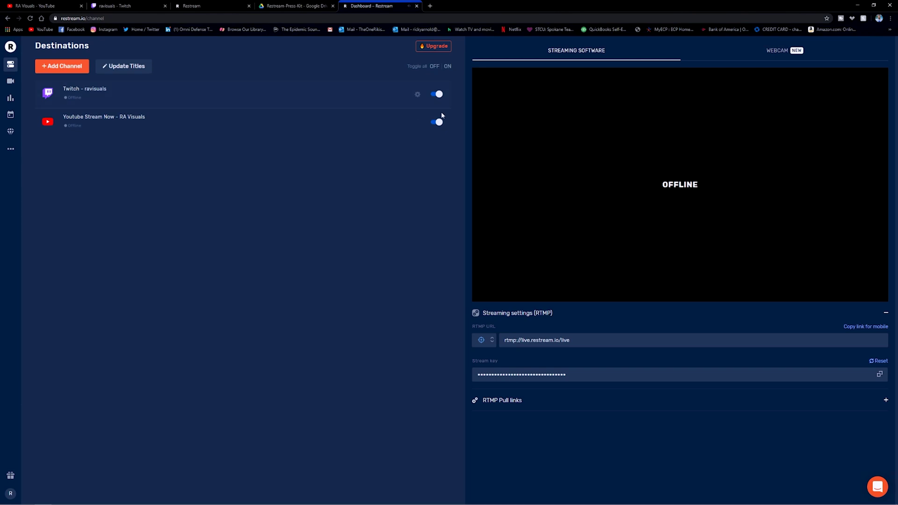
left_click(16, 85)
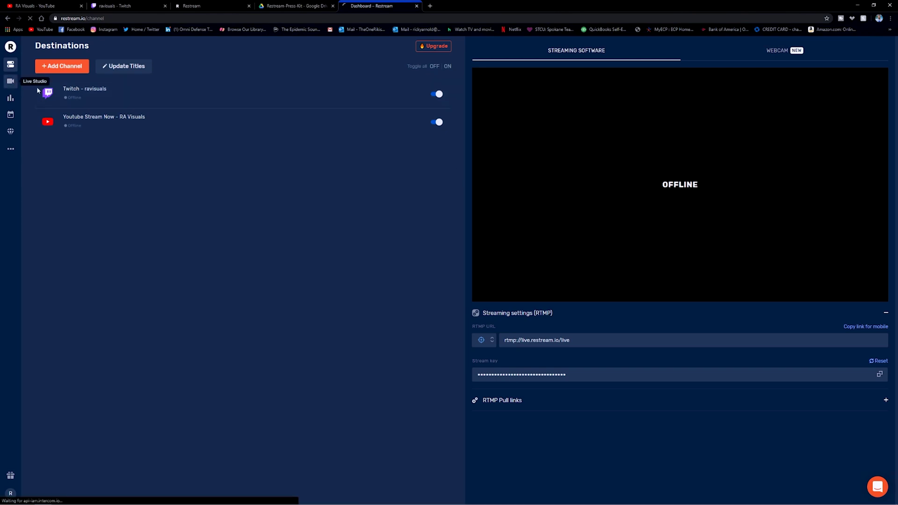